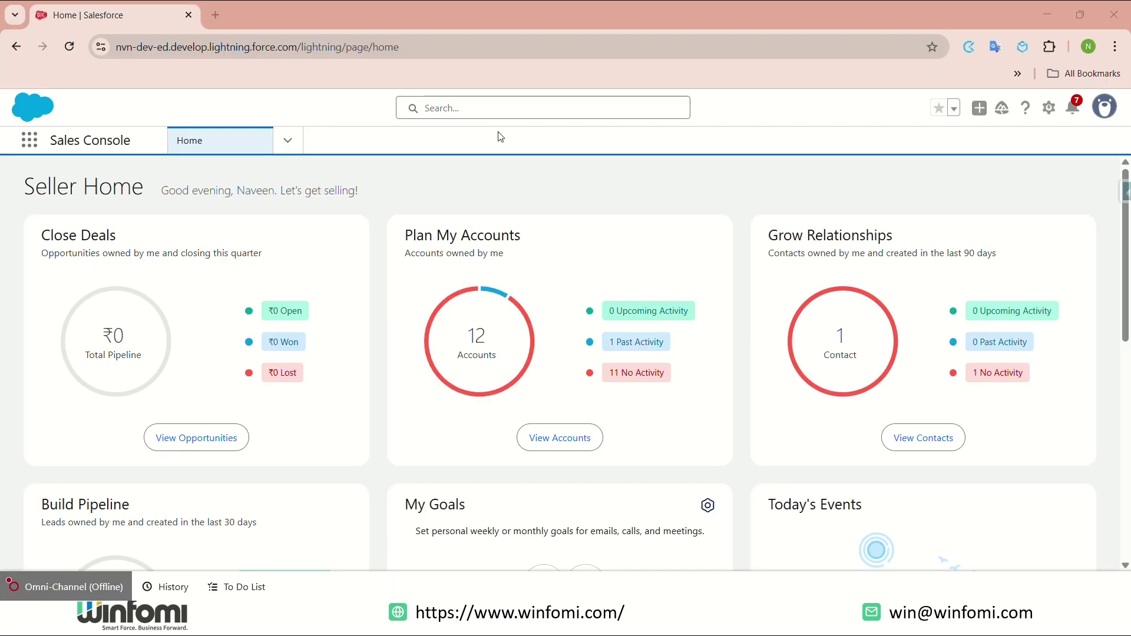
# Open Setup and find the My Domain settings page by searching for "my do".
pyautogui.click(1049, 107)
pyautogui.click(978, 189)
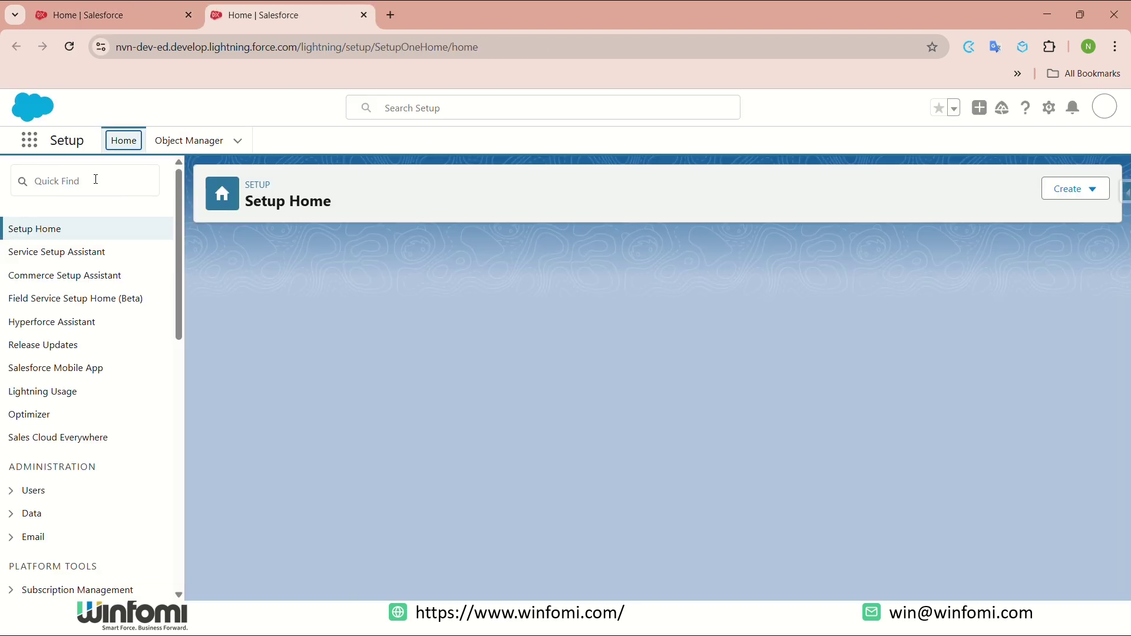
pyautogui.click(97, 180)
pyautogui.write('my ')
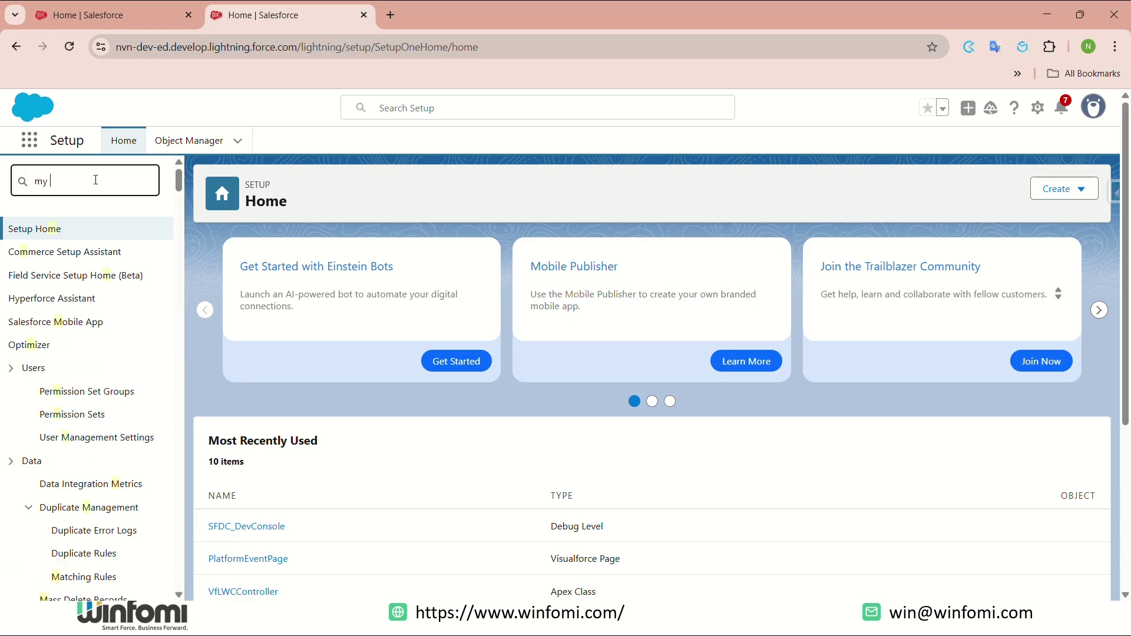
pyautogui.write('do')
pyautogui.press('Return')
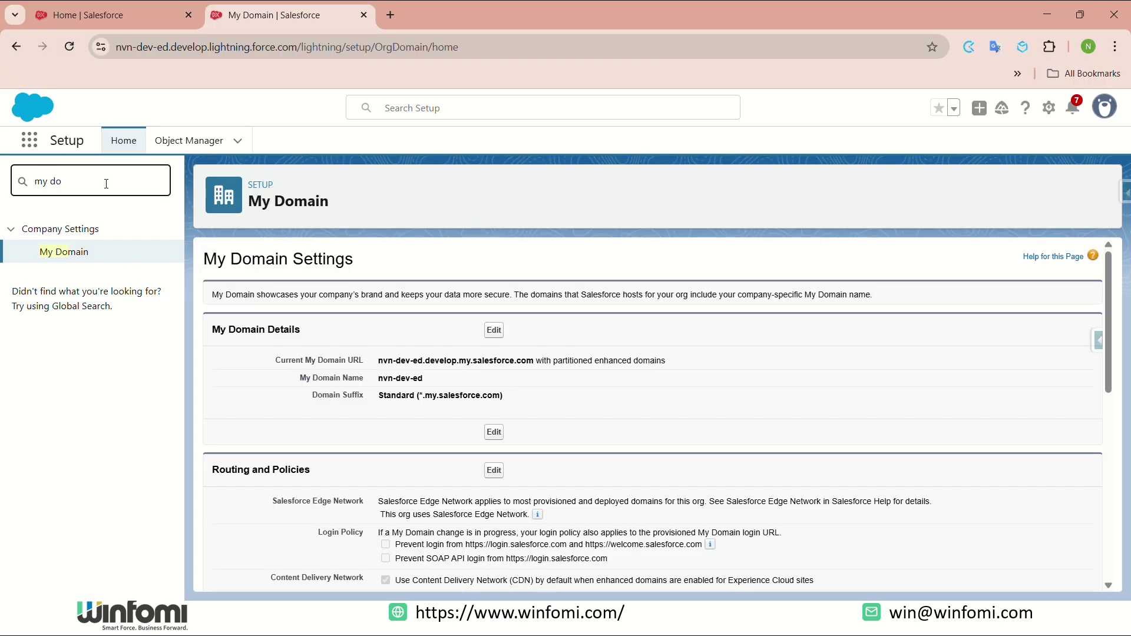
# Search Setup for "iden", open the Identity Provider page and review its setup and certificate details.
pyautogui.moveTo(65, 181); pyautogui.dragTo(33, 181)
pyautogui.press('BackSpace')
pyautogui.click(108, 182)
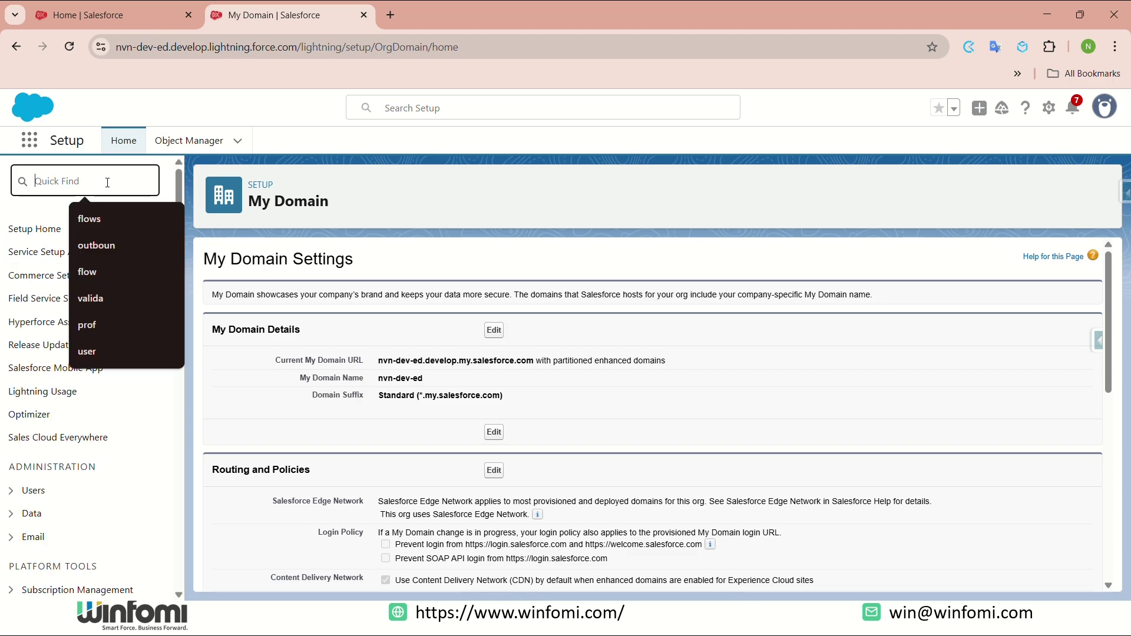
pyautogui.write('iden')
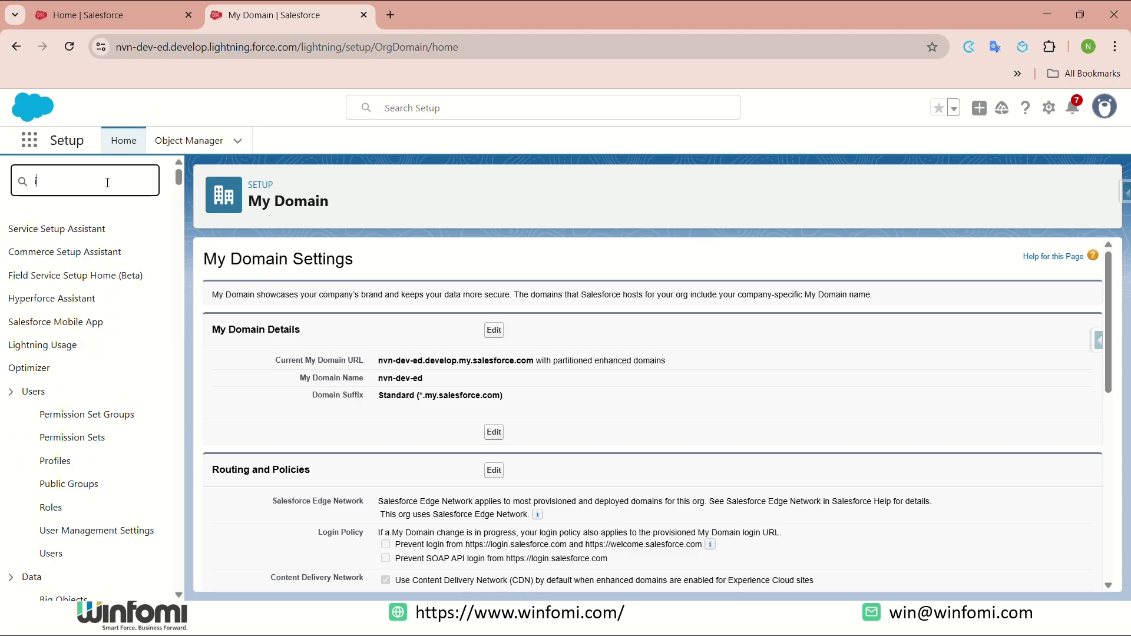
pyautogui.click(74, 383)
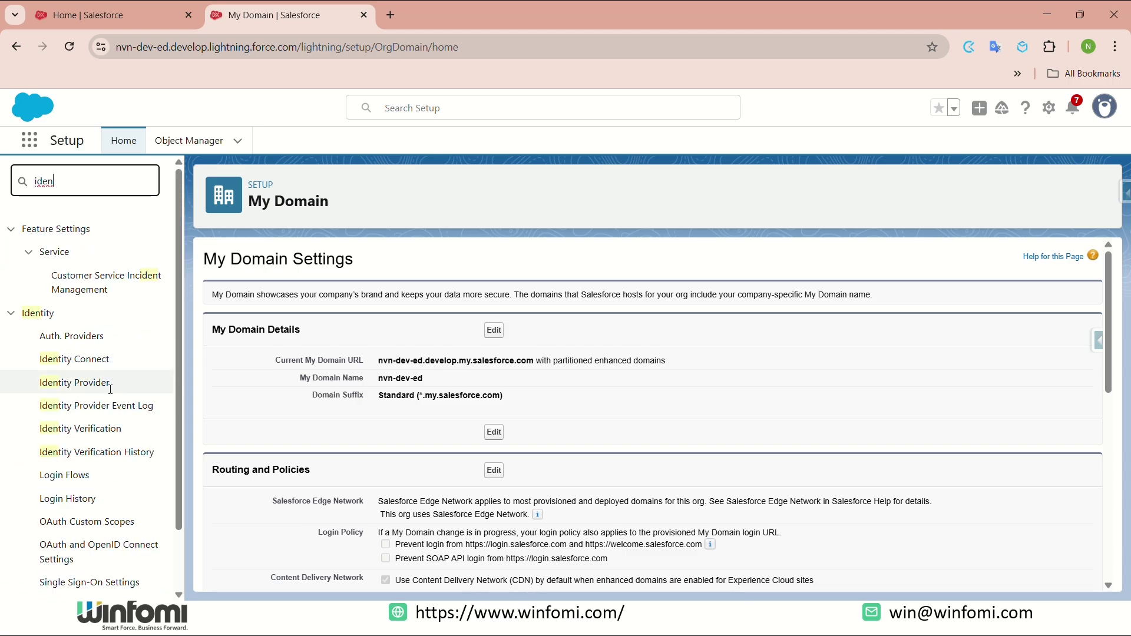
pyautogui.scroll(-1, 436, 407)
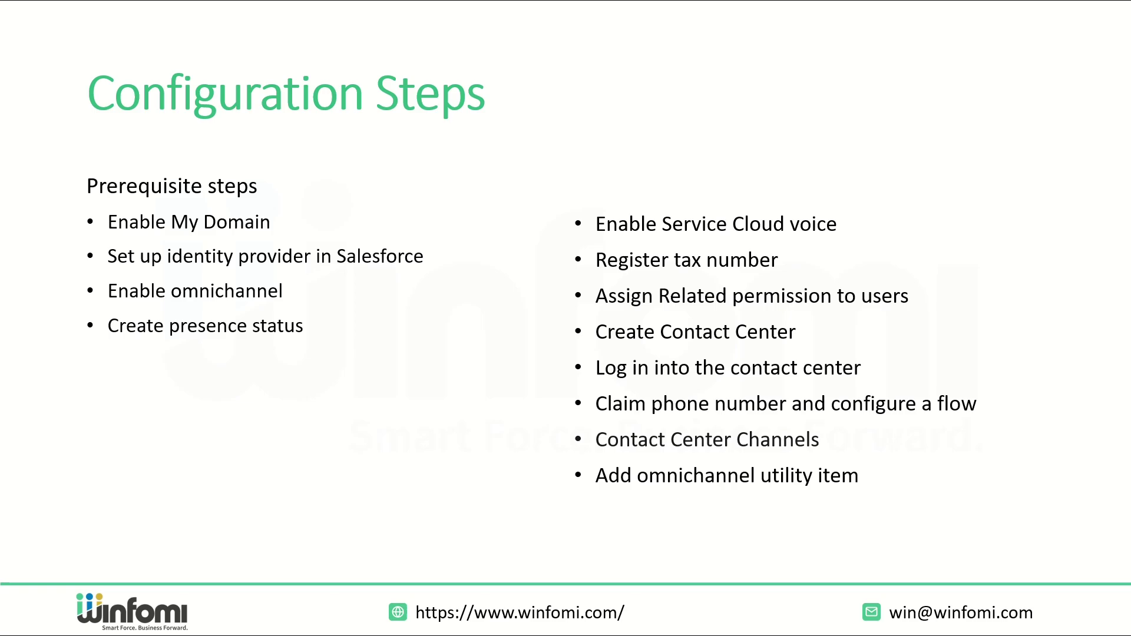
pyautogui.click(106, 334)
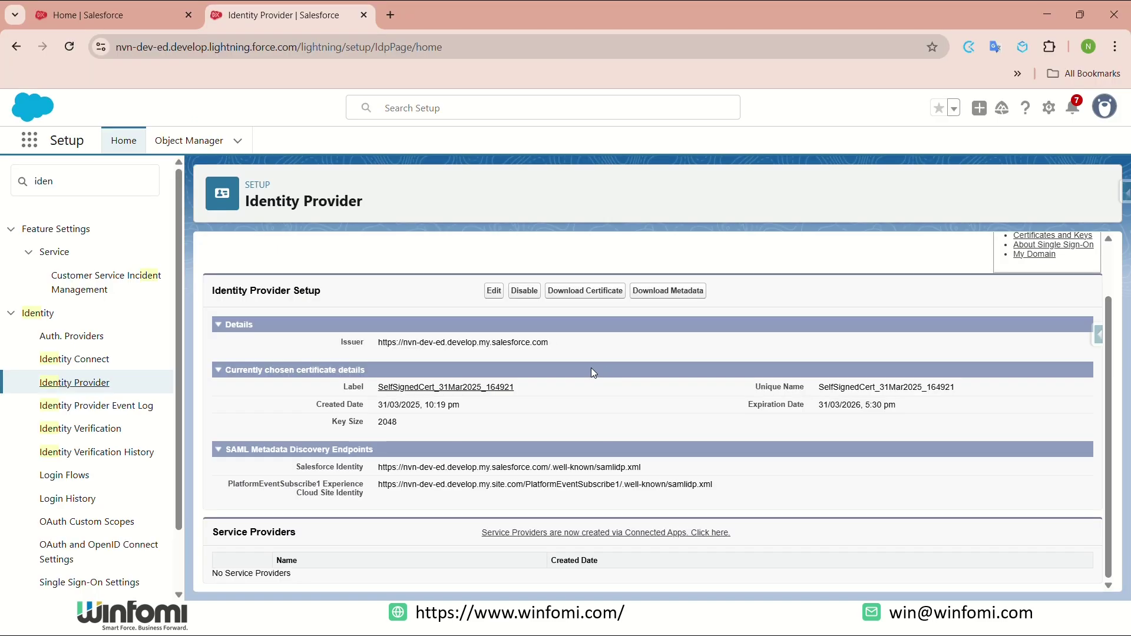
pyautogui.moveTo(523, 391); pyautogui.dragTo(366, 387)
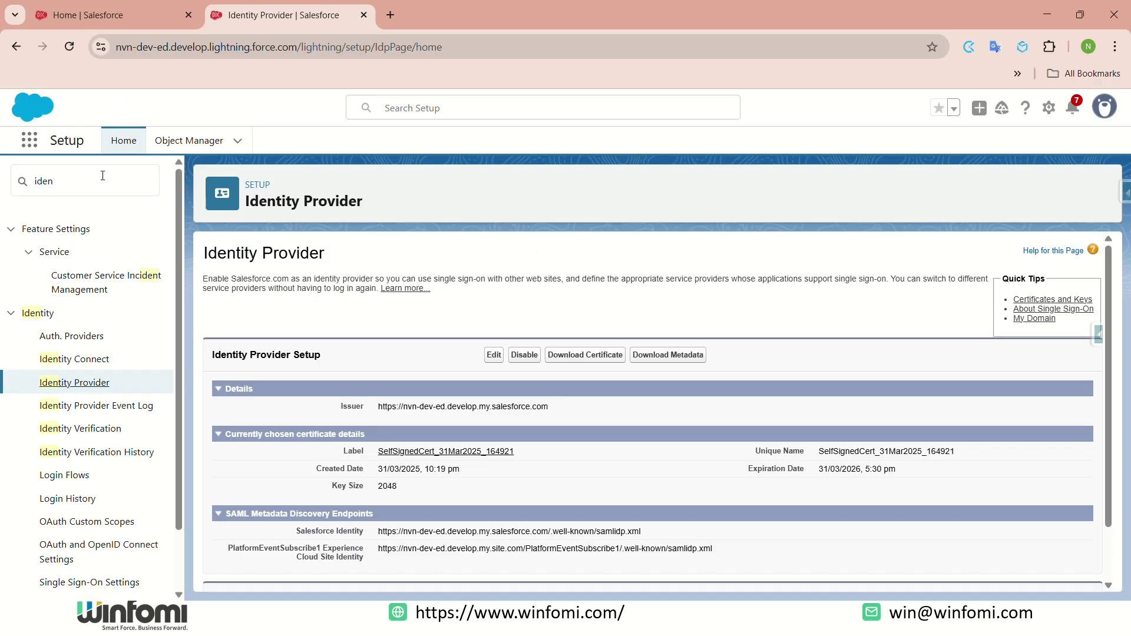
# Search Setup for "omn" and open Omni-Channel Settings to check the Enable Omni-Channel option.
pyautogui.doubleClick(101, 178)
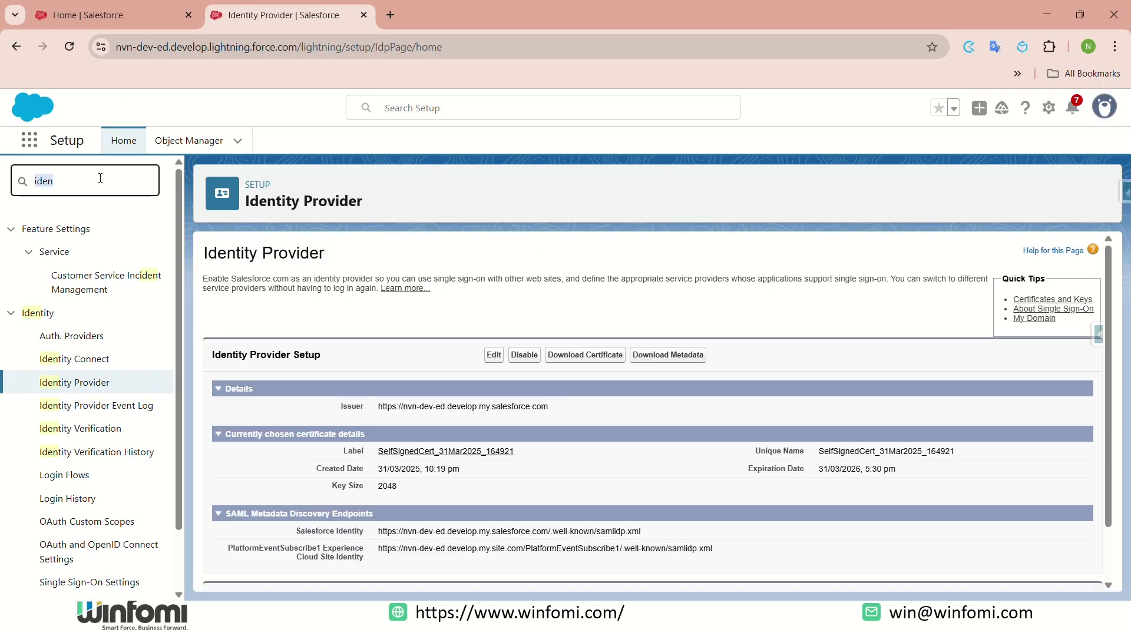
pyautogui.press('BackSpace')
pyautogui.write('om')
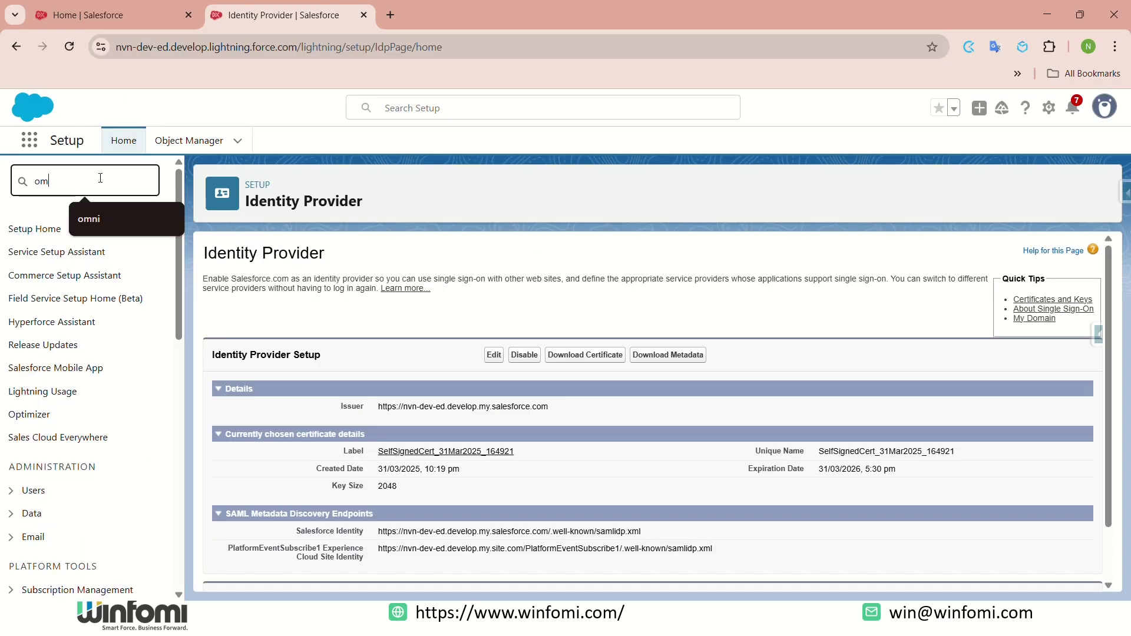
pyautogui.write('n')
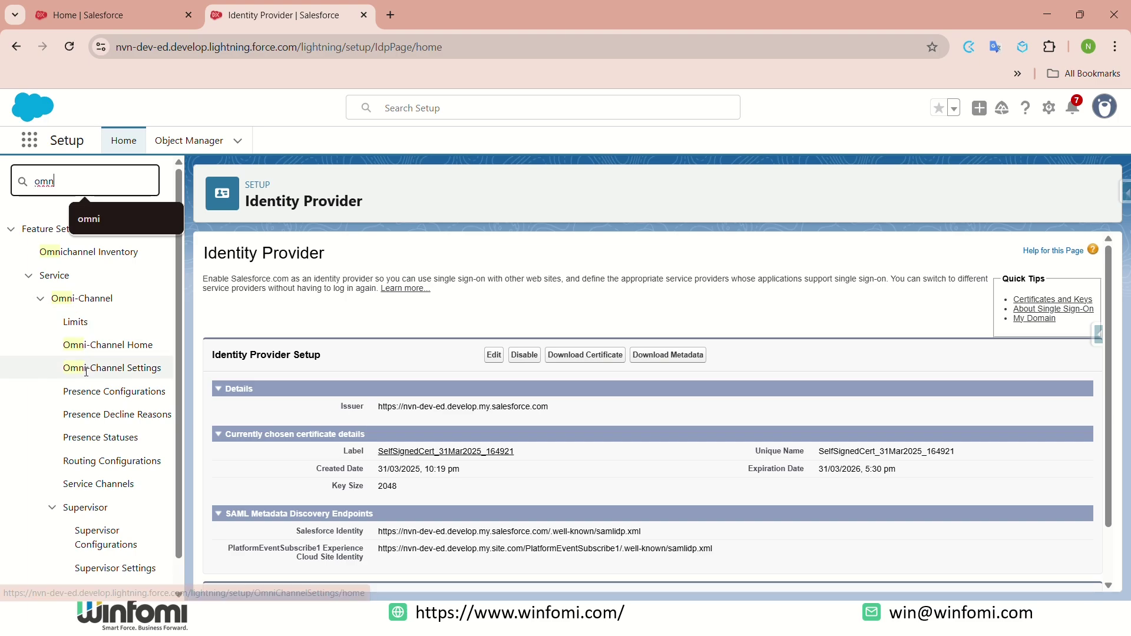
pyautogui.click(120, 370)
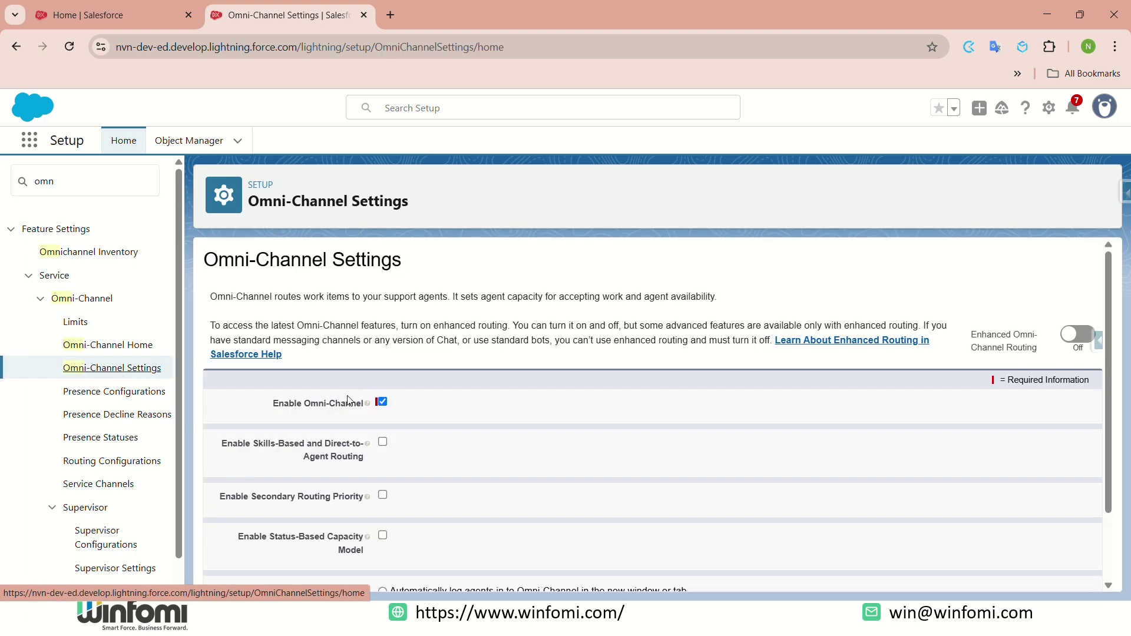
pyautogui.scroll(-2, 413, 406)
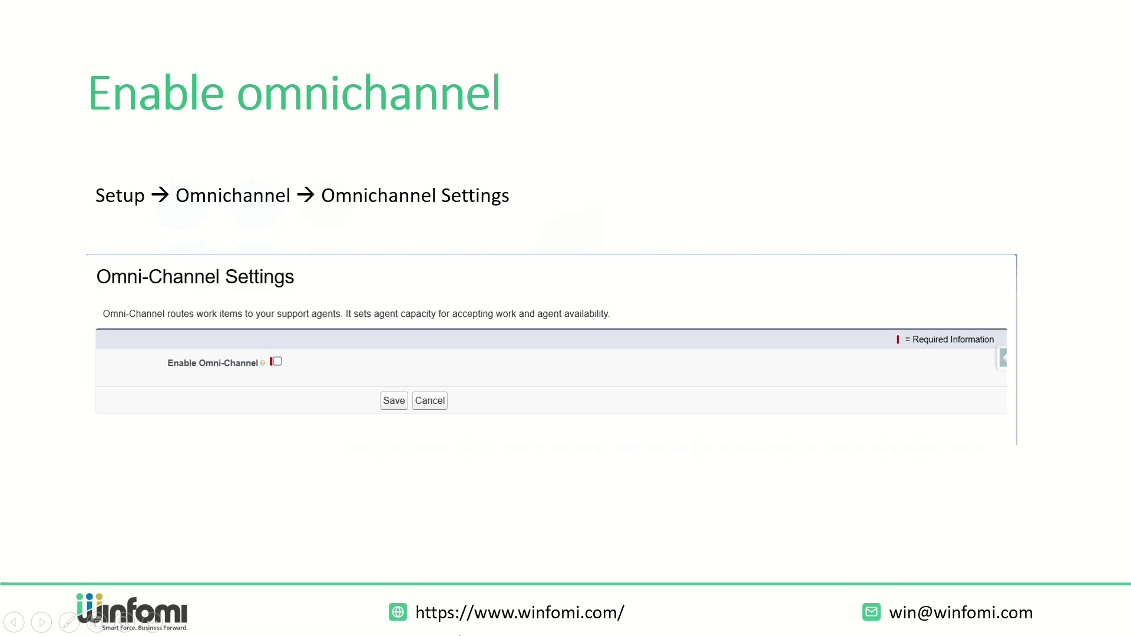
pyautogui.click(250, 401)
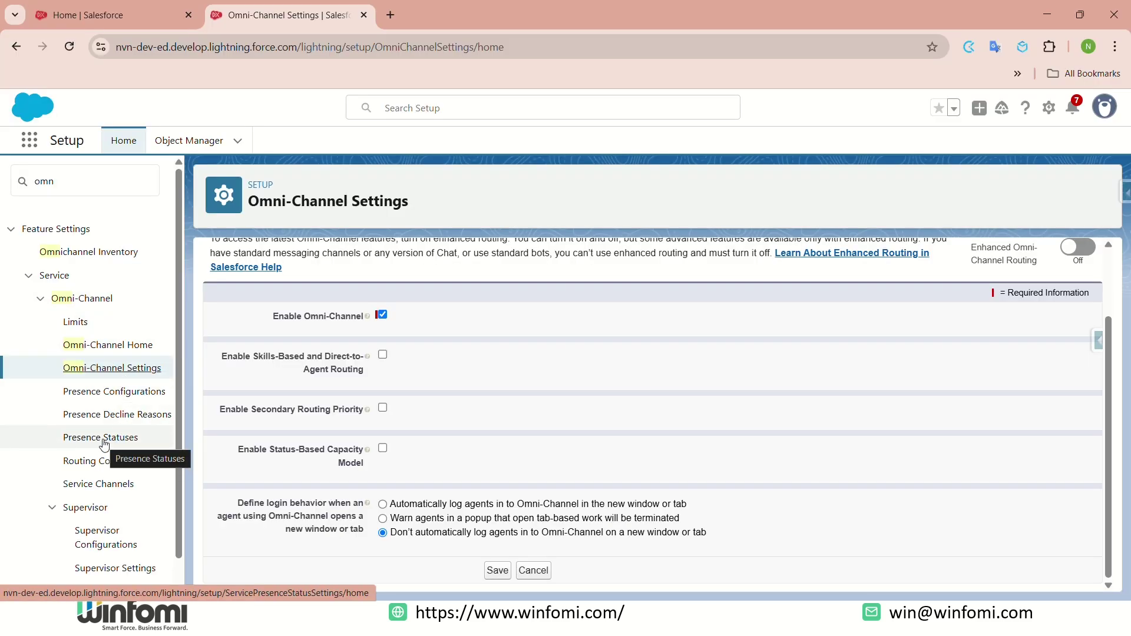
pyautogui.click(104, 445)
pyautogui.click(487, 356)
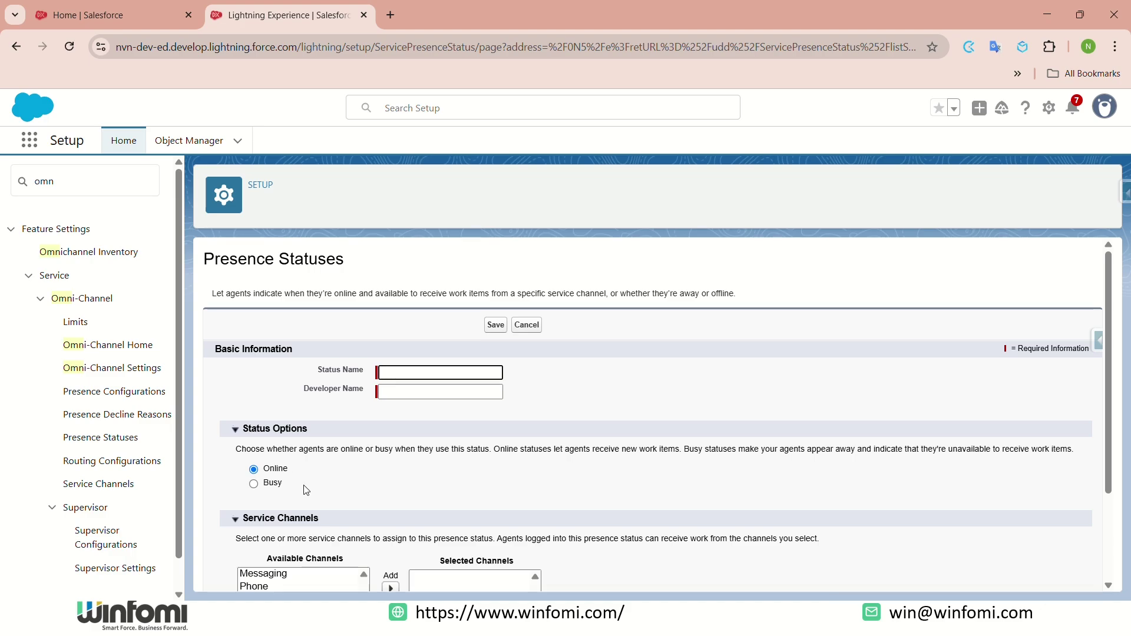
pyautogui.scroll(-3, 306, 490)
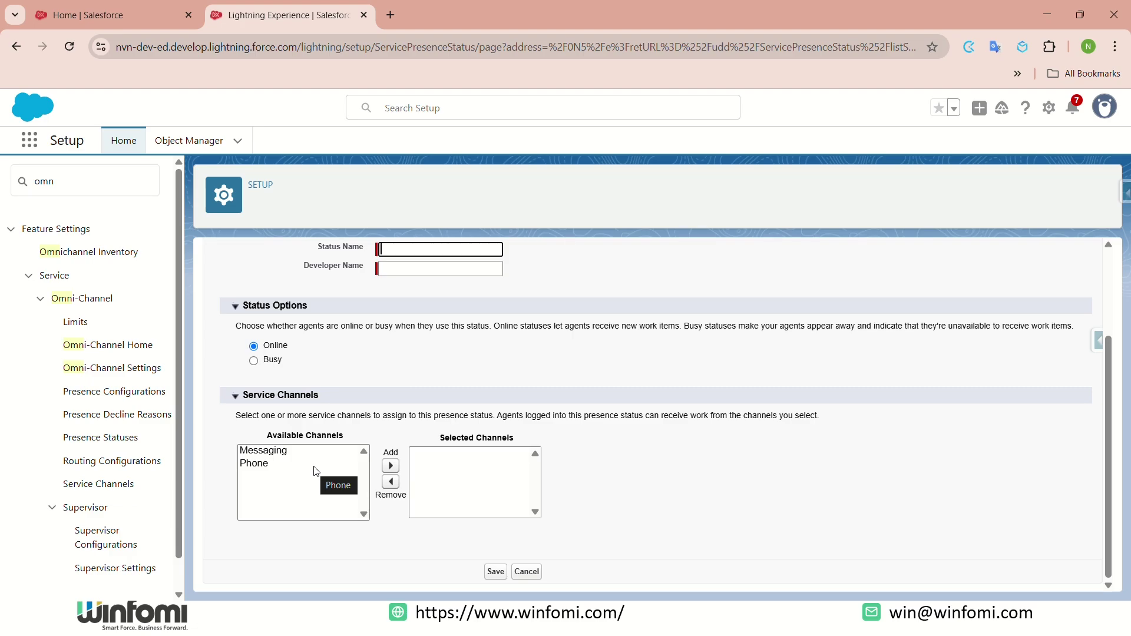
pyautogui.doubleClick(262, 464)
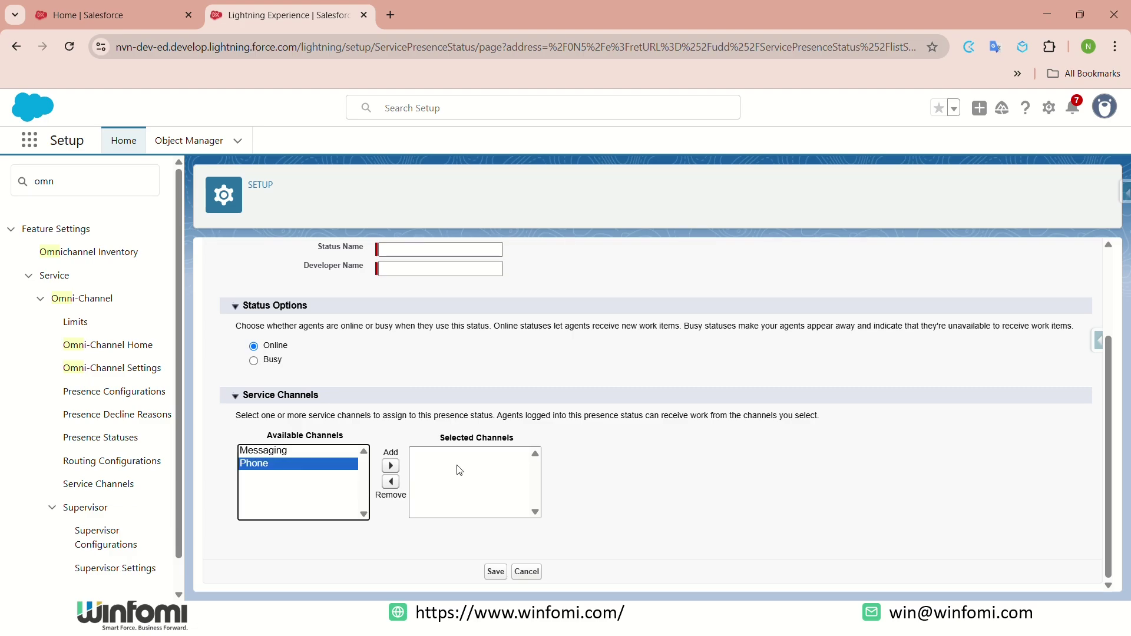
# Open the Available presence status for editing, examine its status option and service channels, and return to the Presence Statuses list.
pyautogui.click(106, 439)
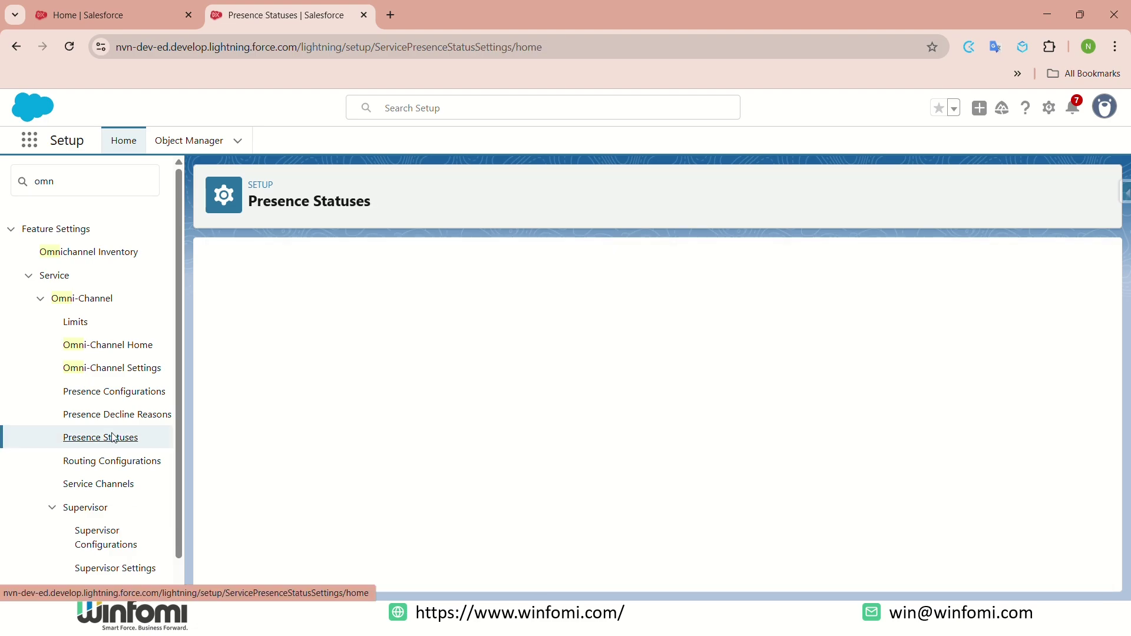
pyautogui.click(257, 388)
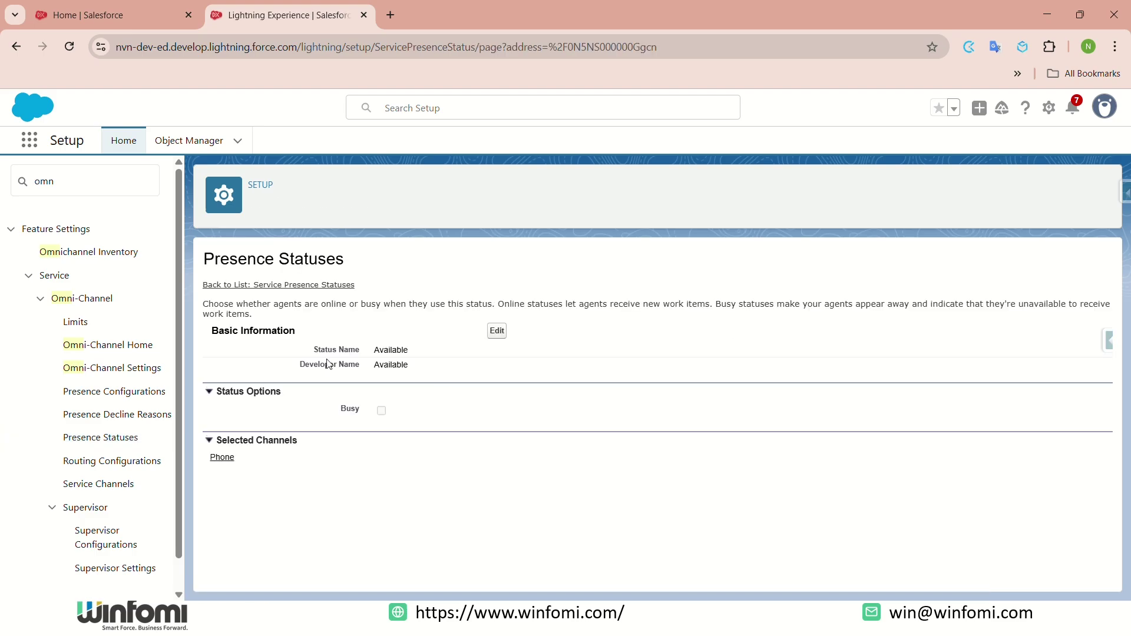
pyautogui.click(497, 331)
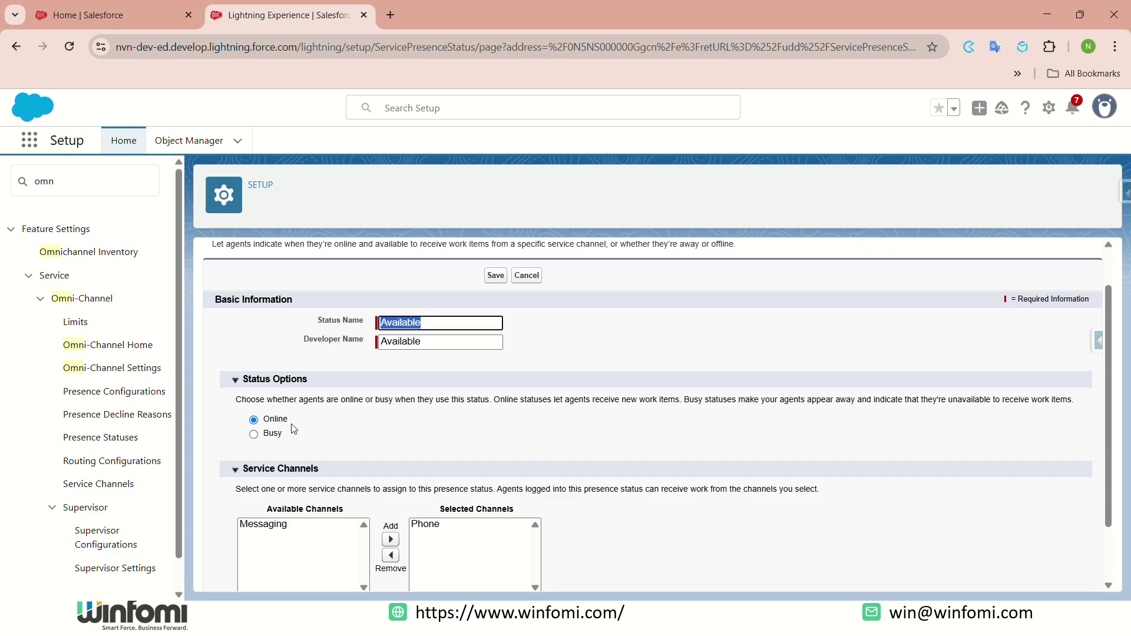
pyautogui.click(100, 437)
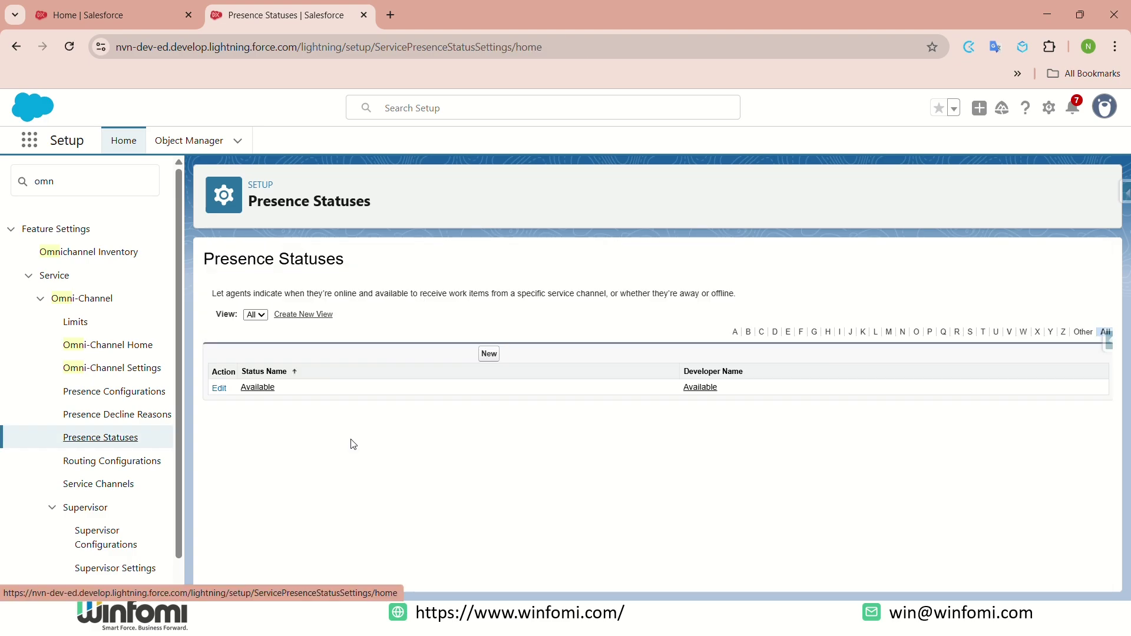
# Search Setup for "profi", filter the profiles by the letter S and open the System Administrator profile.
pyautogui.click(100, 179)
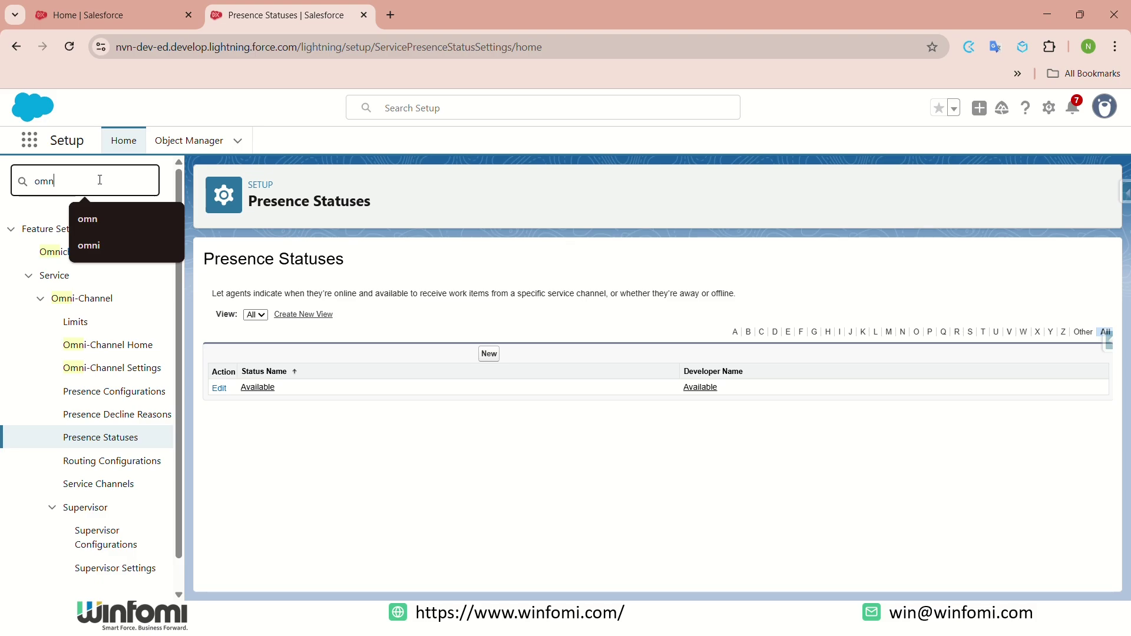
pyautogui.press('BackSpace')
pyautogui.press('BackSpace')
pyautogui.press('BackSpace')
pyautogui.write('profi')
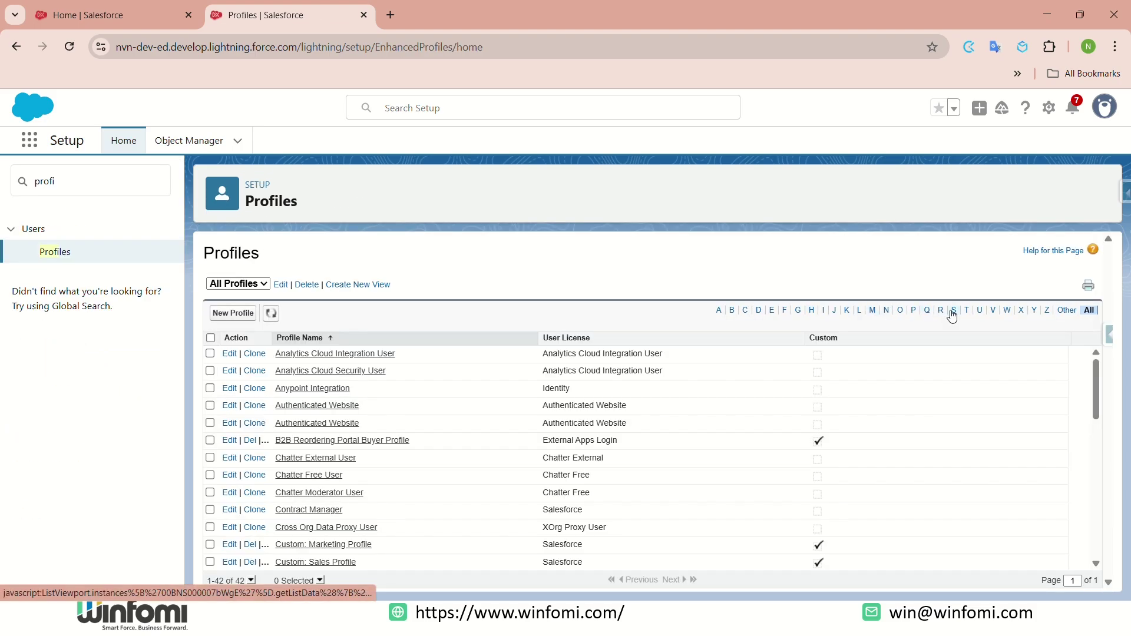
pyautogui.click(955, 310)
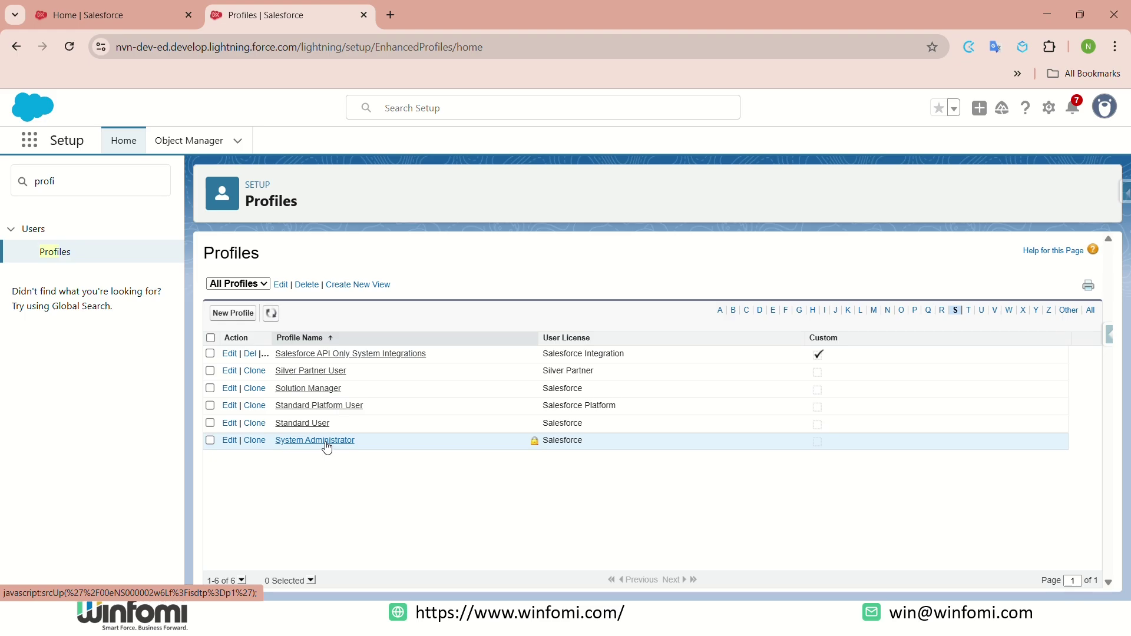
pyautogui.click(328, 442)
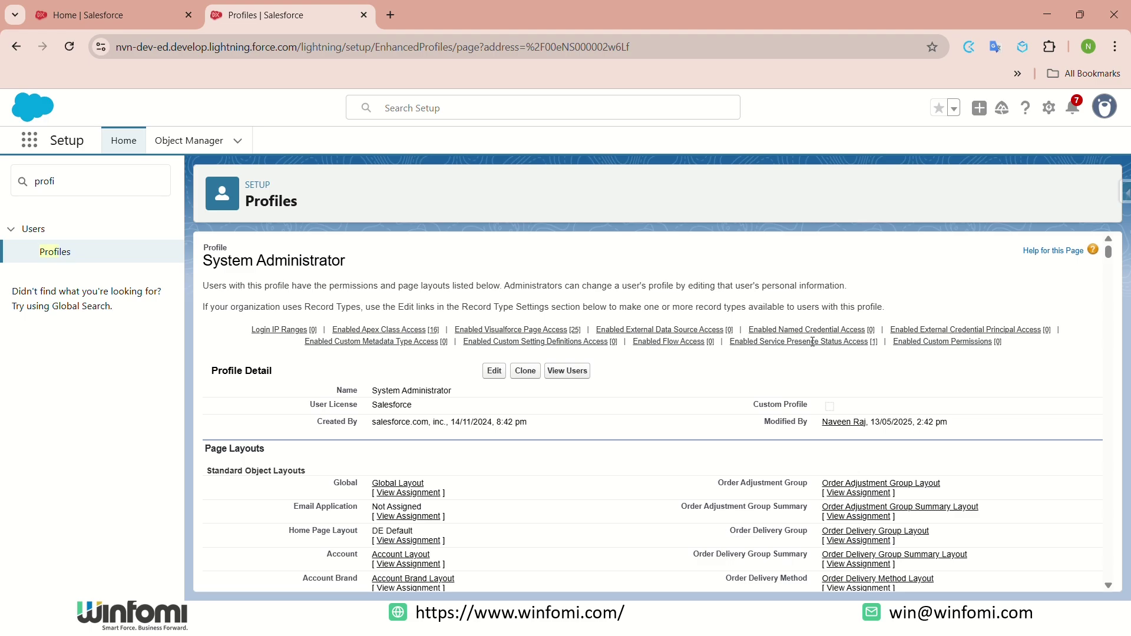
# Open the profile's Enabled Service Presence Status Access for editing and return to the profile.
pyautogui.click(813, 342)
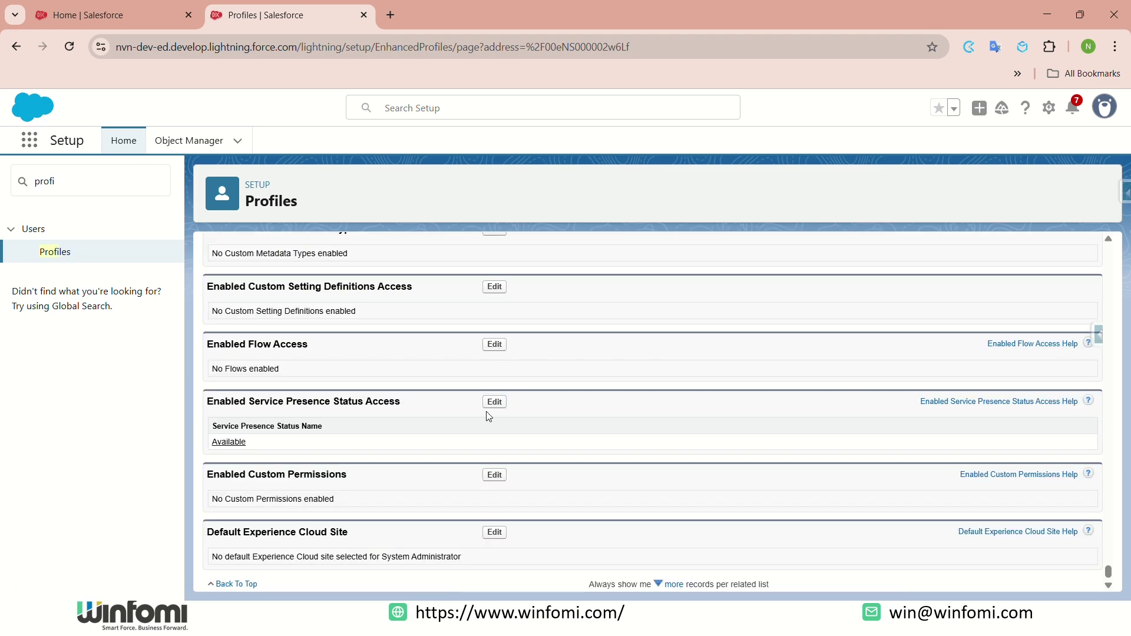
pyautogui.click(495, 402)
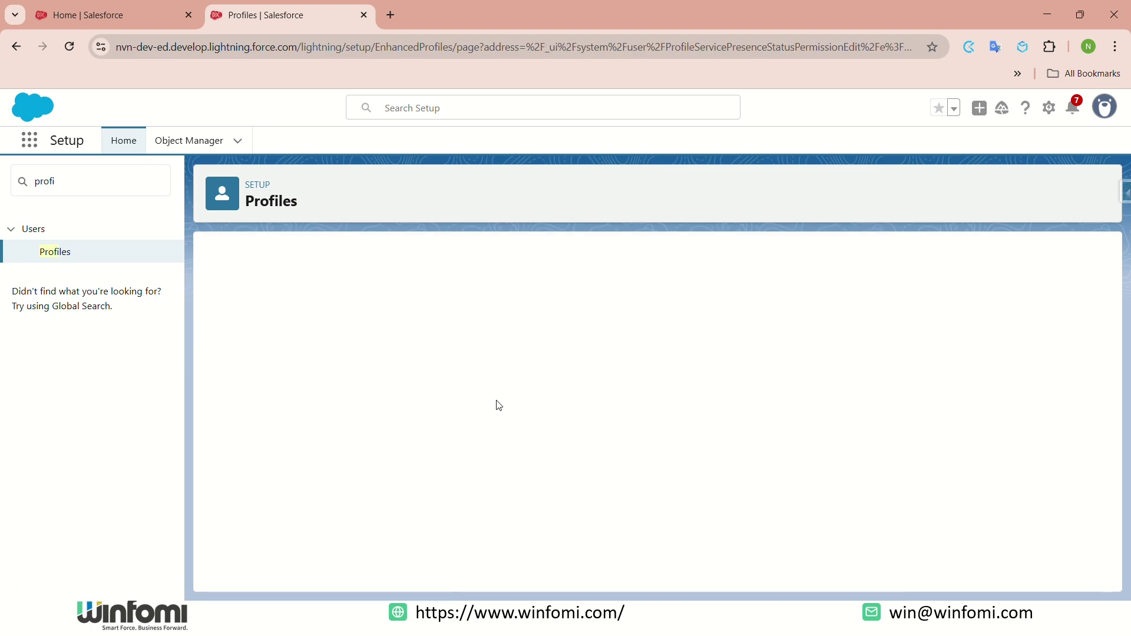
pyautogui.click(466, 332)
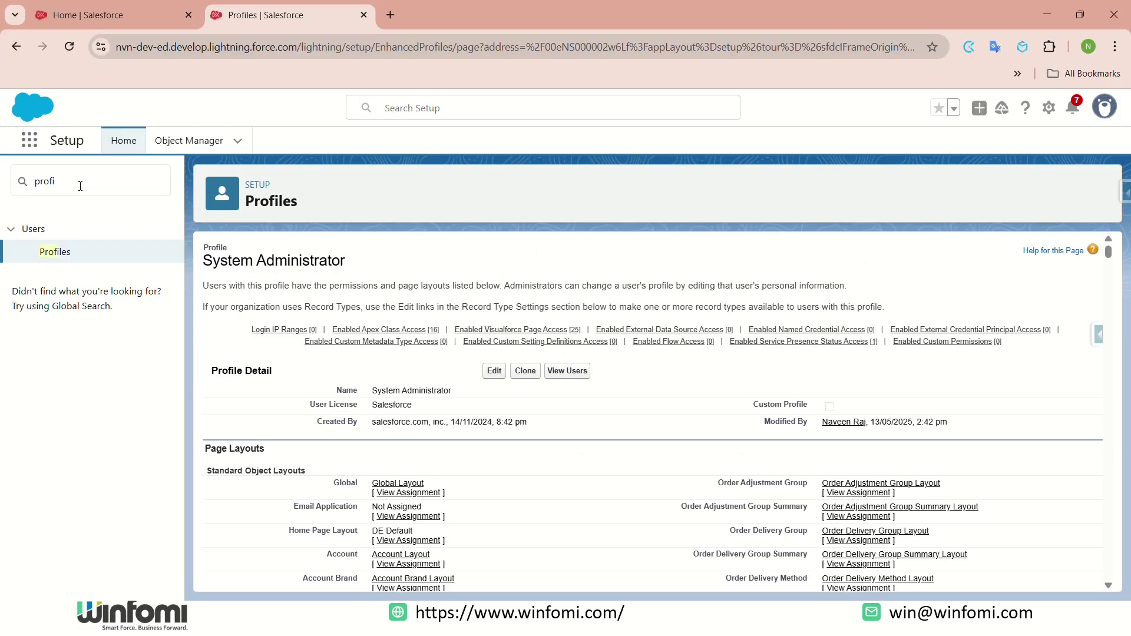
# Search Setup for "ama", open Amazon Setup and review the Service Cloud Voice steps from prerequisites to contact center setup.
pyautogui.click(81, 187)
pyautogui.press('BackSpace')
pyautogui.press('BackSpace')
pyautogui.press('BackSpace')
pyautogui.press('BackSpace')
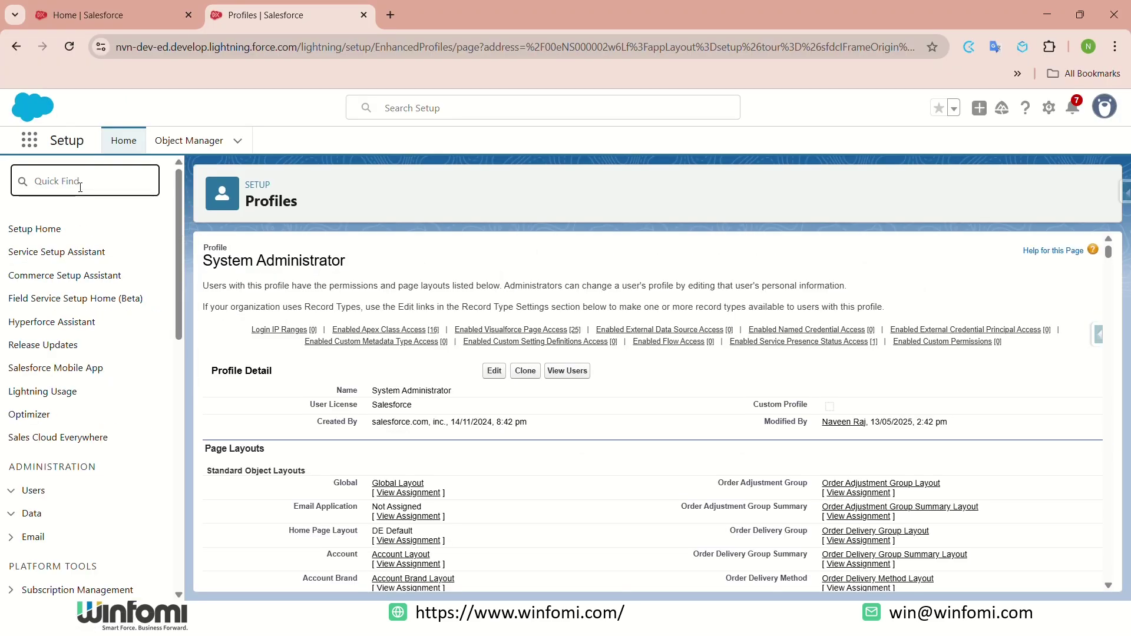
pyautogui.write('ama')
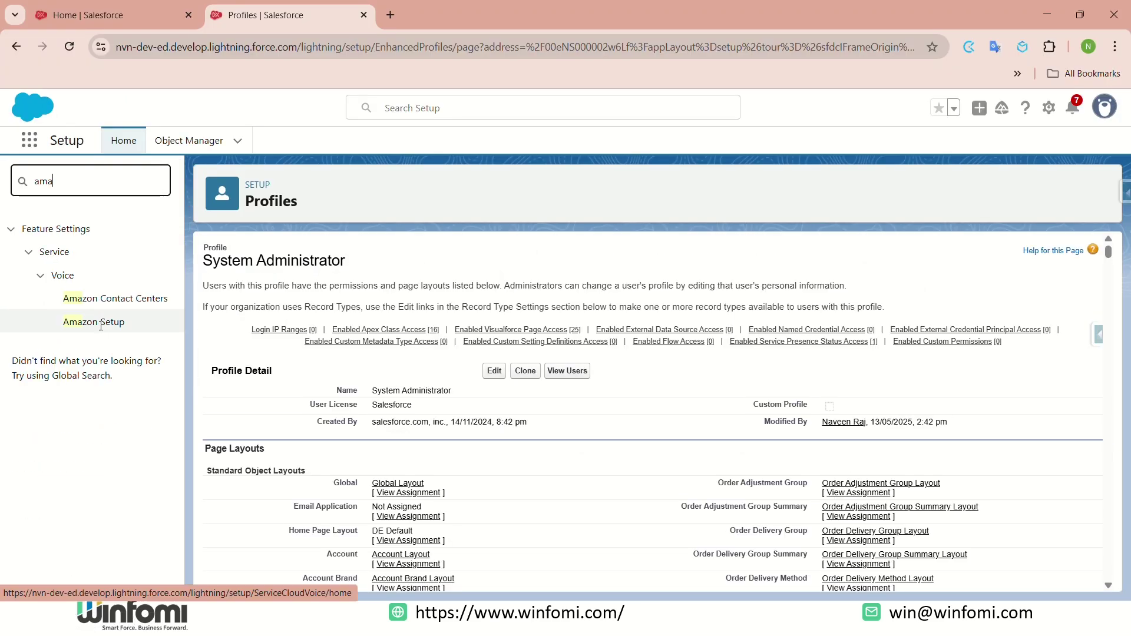
pyautogui.click(100, 325)
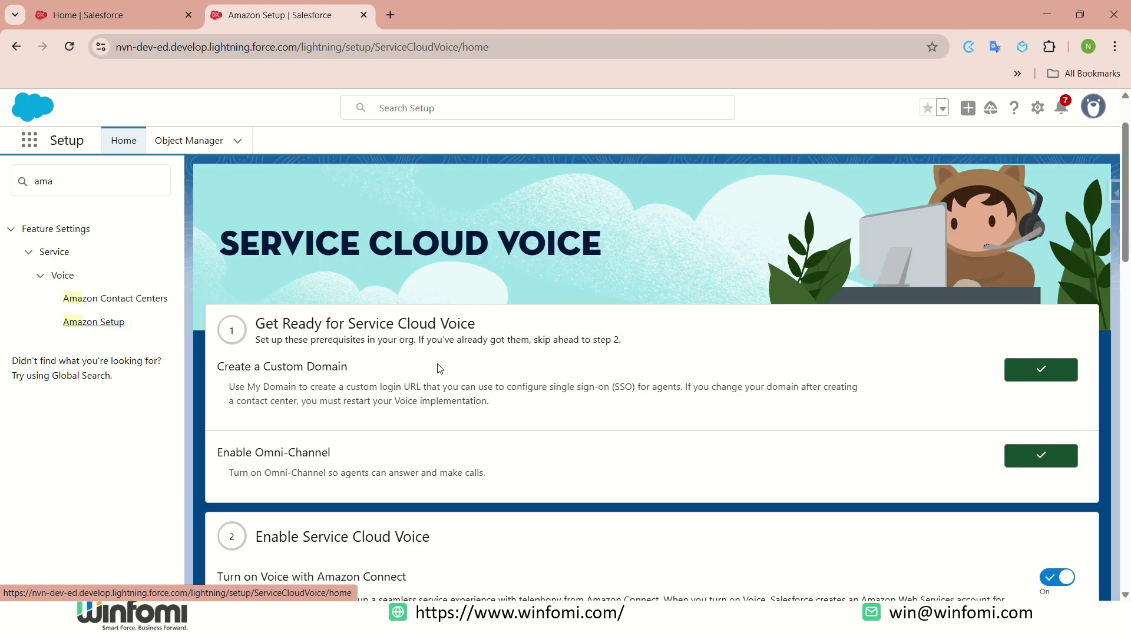
pyautogui.scroll(-1, 356, 377)
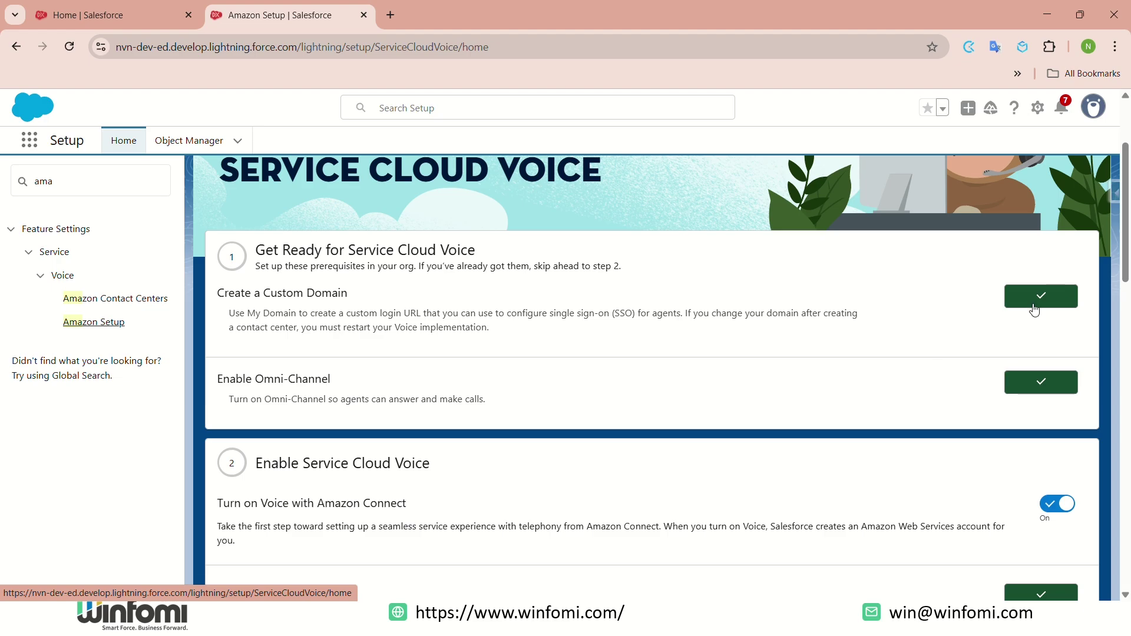
pyautogui.scroll(-3, 907, 331)
pyautogui.scroll(1, 249, 319)
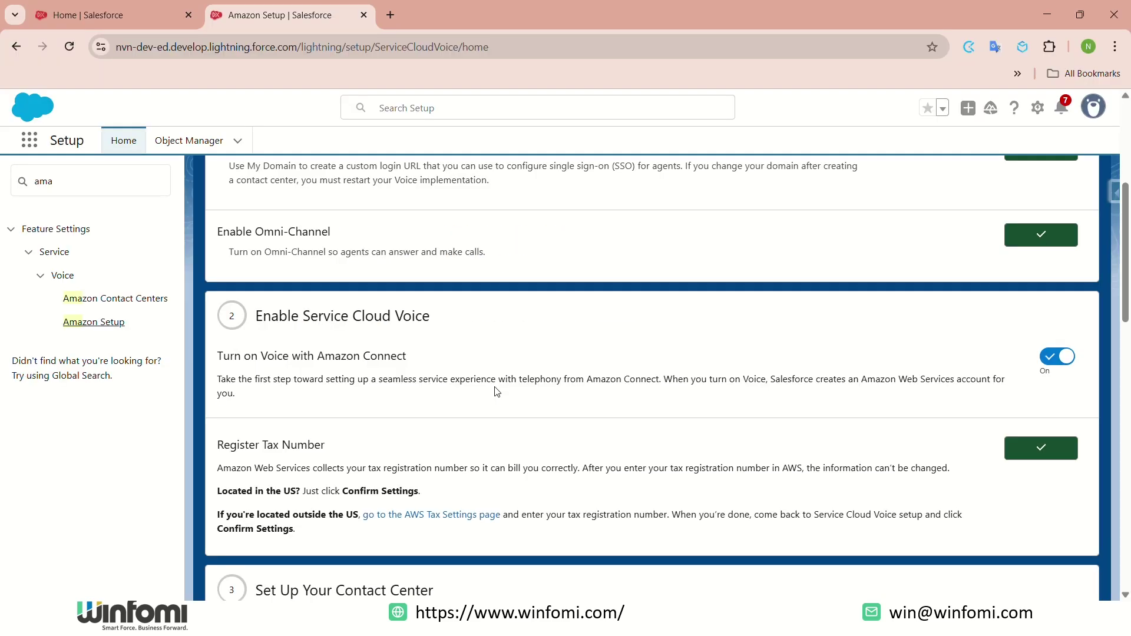
pyautogui.scroll(-3, 493, 391)
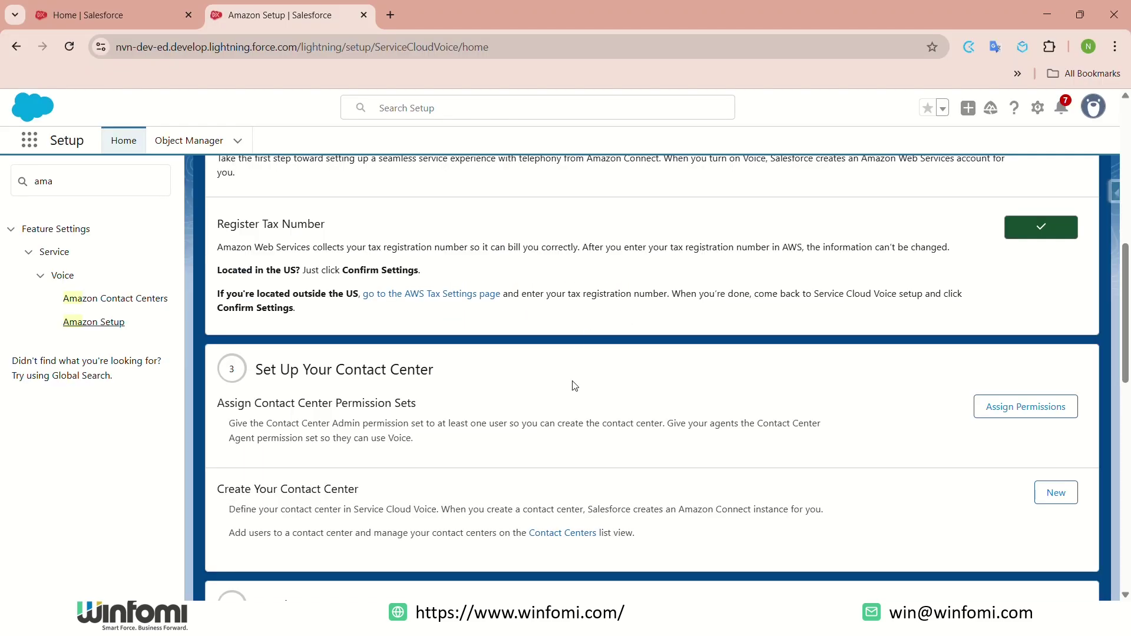
# Start assigning the contact center permission sets from Amazon Setup and open the Contact Center Admin permission set.
pyautogui.scroll(-1, 589, 380)
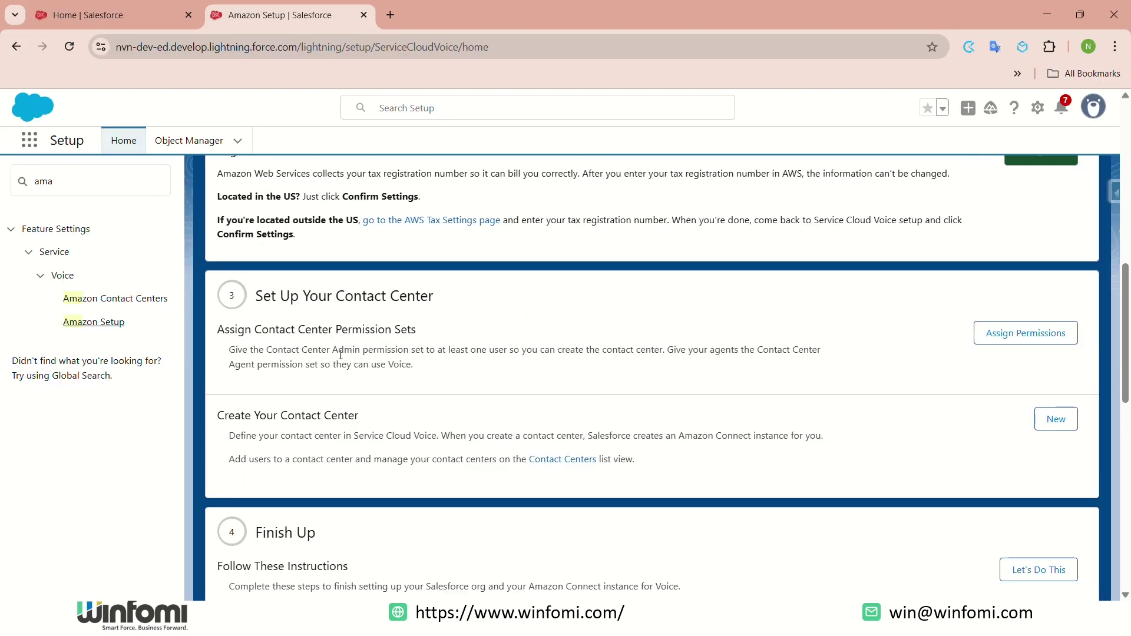
pyautogui.click(1020, 344)
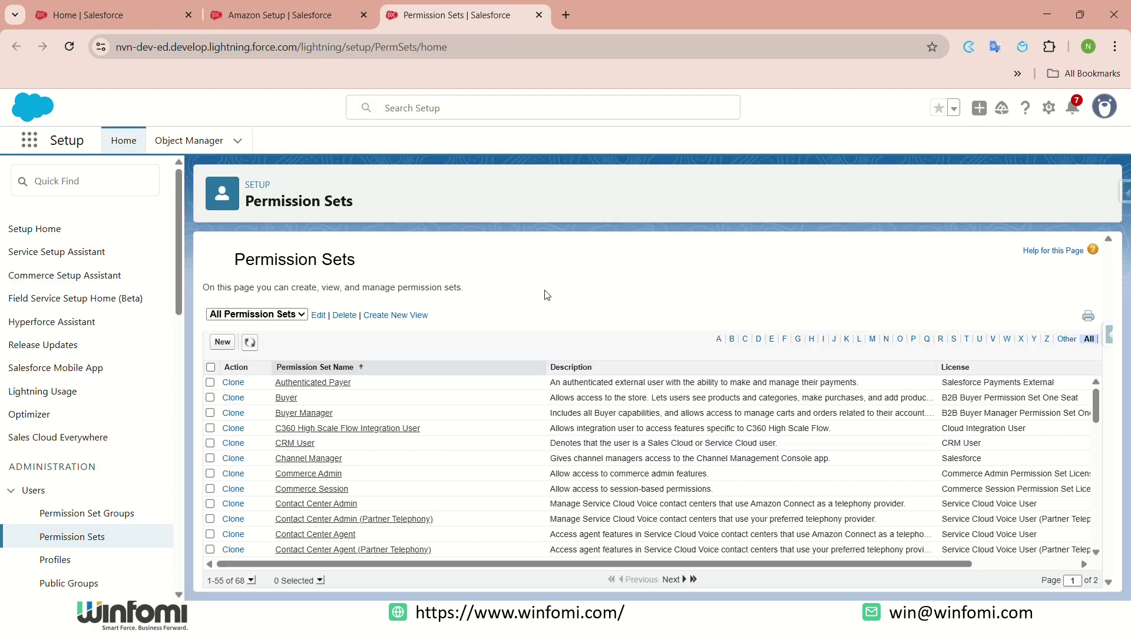
pyautogui.scroll(-1, 457, 405)
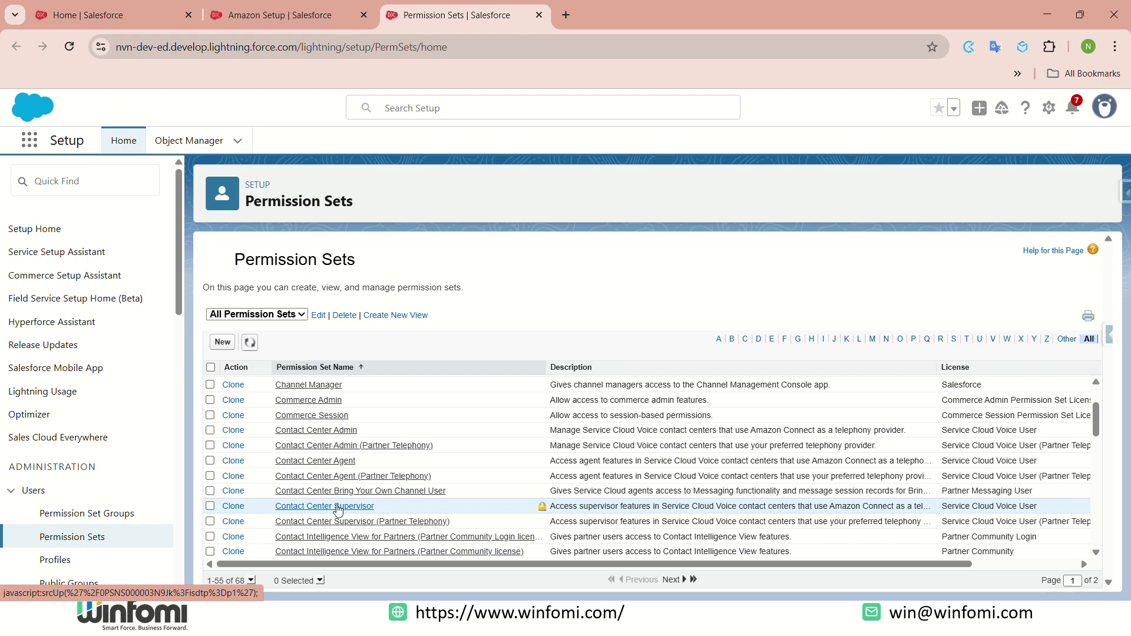
pyautogui.click(341, 435)
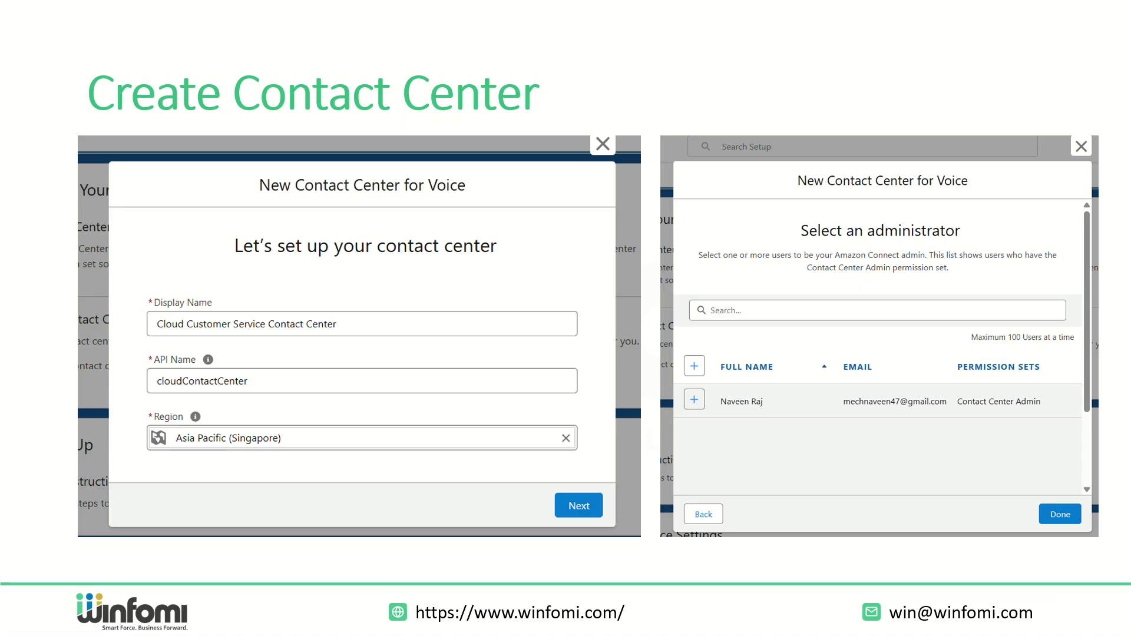
# Open the list of Amazon Contact Centers in Setup.
pyautogui.click(938, 465)
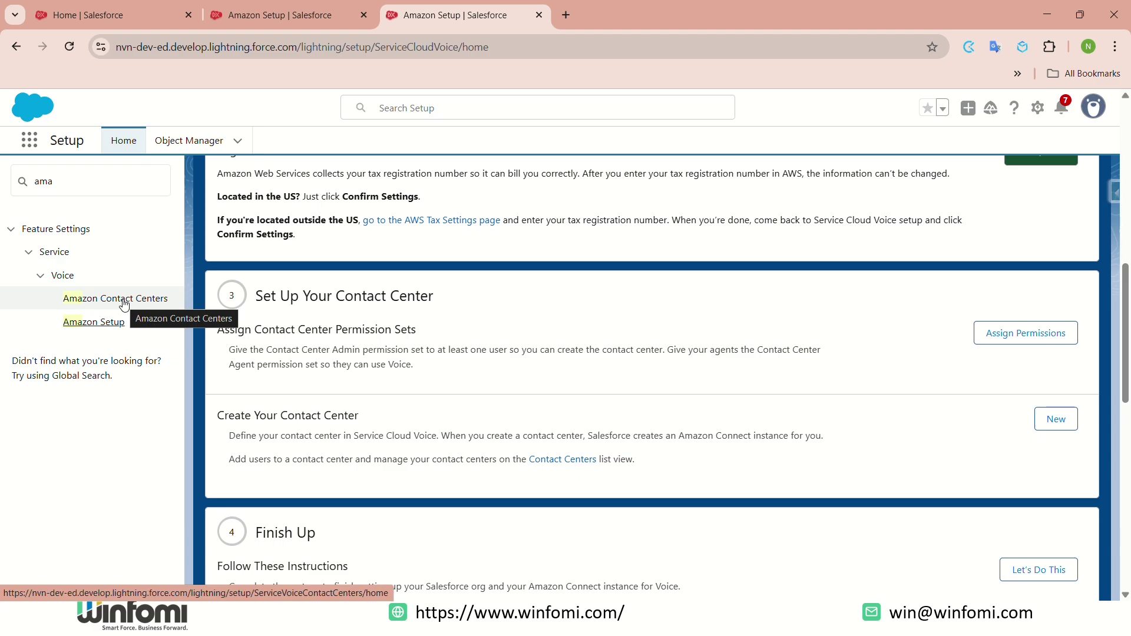
pyautogui.click(124, 305)
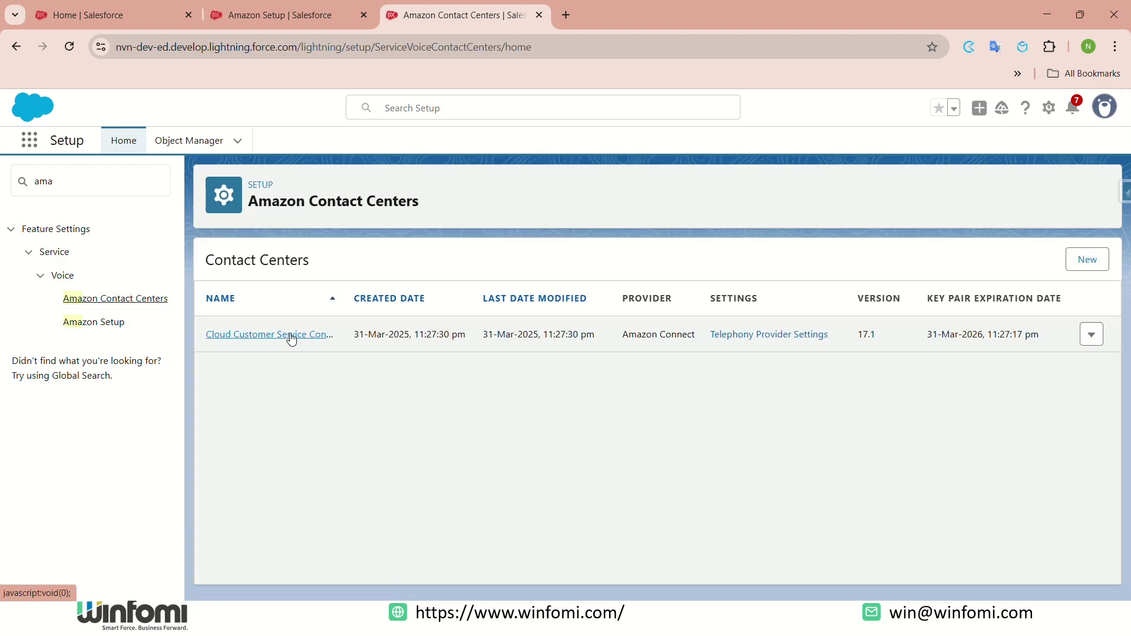
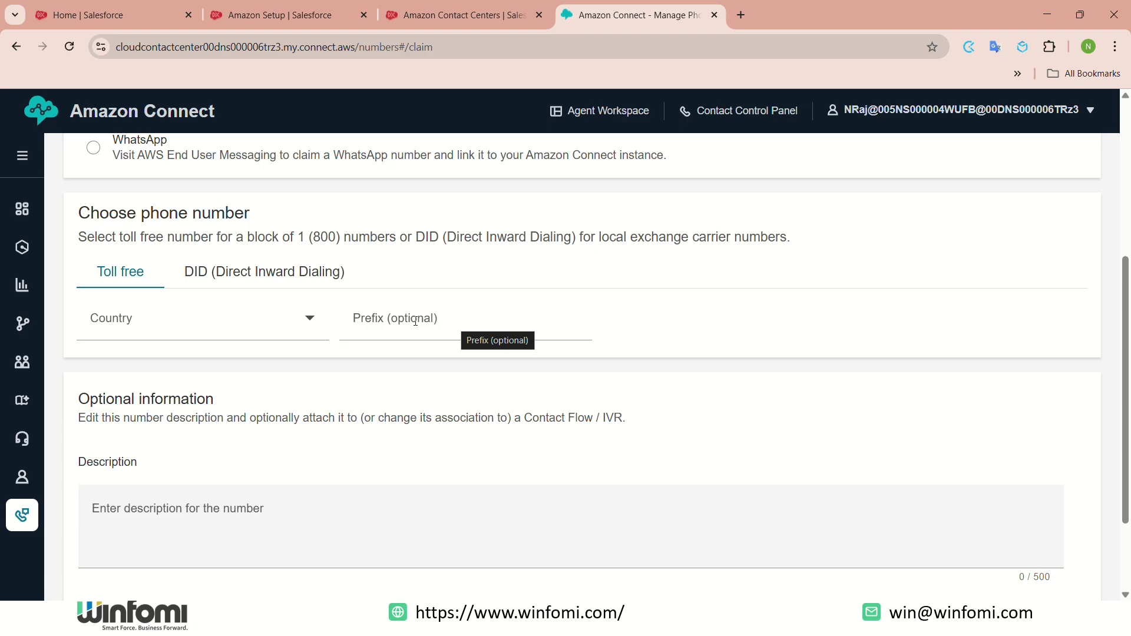
# Review the optional information and available contact flows for claiming a number in Amazon Connect, and return to the phone numbers list.
pyautogui.scroll(-2, 416, 321)
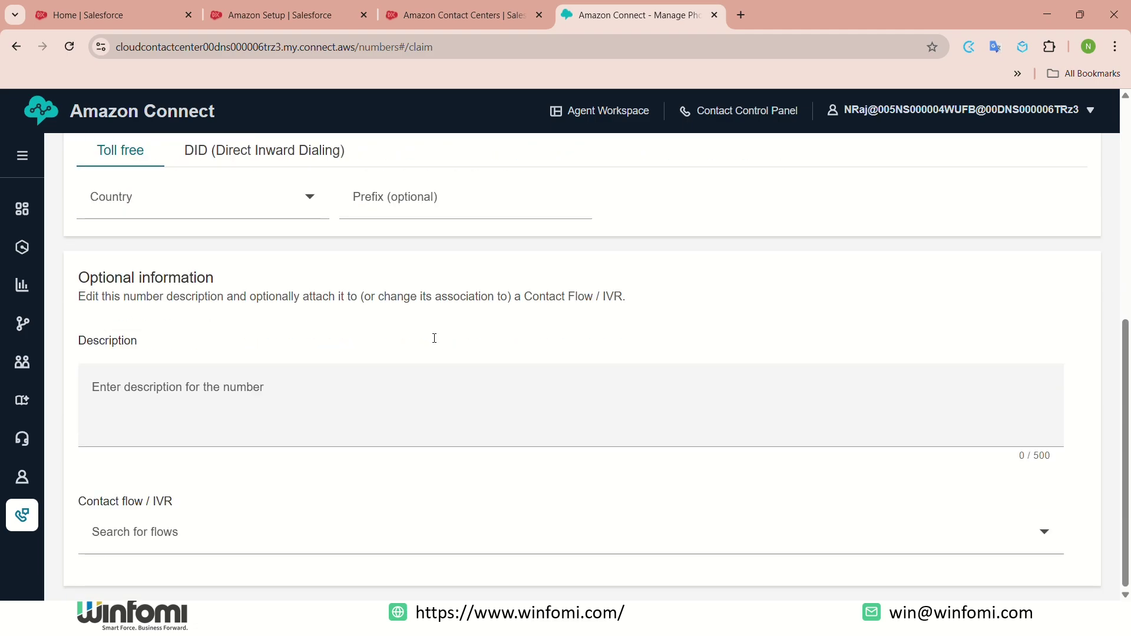
pyautogui.click(1044, 542)
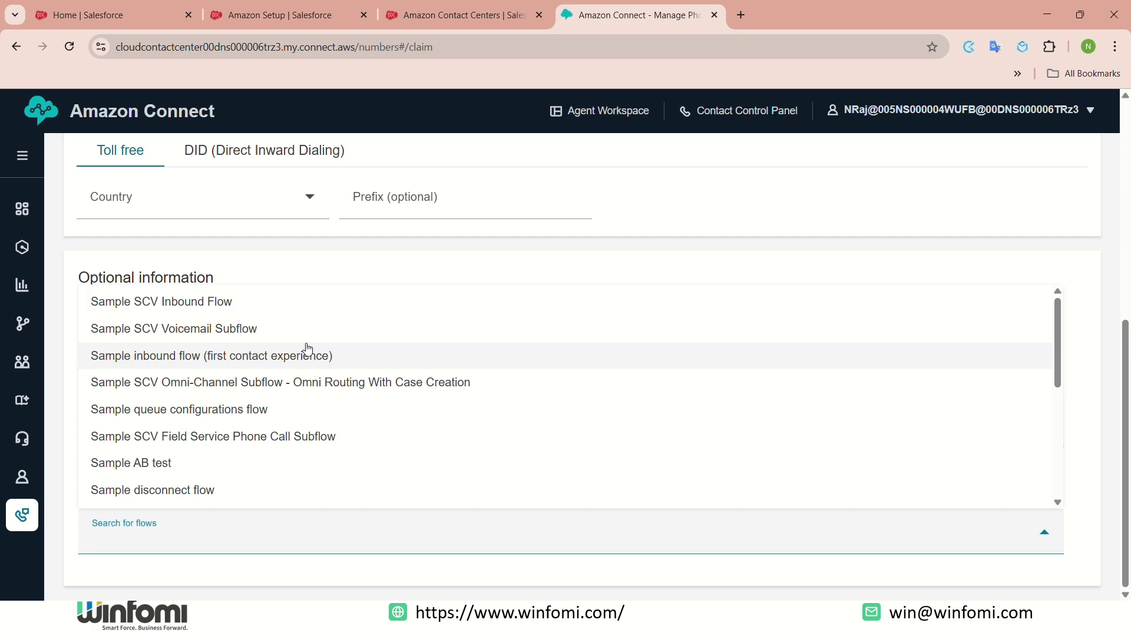
pyautogui.click(369, 275)
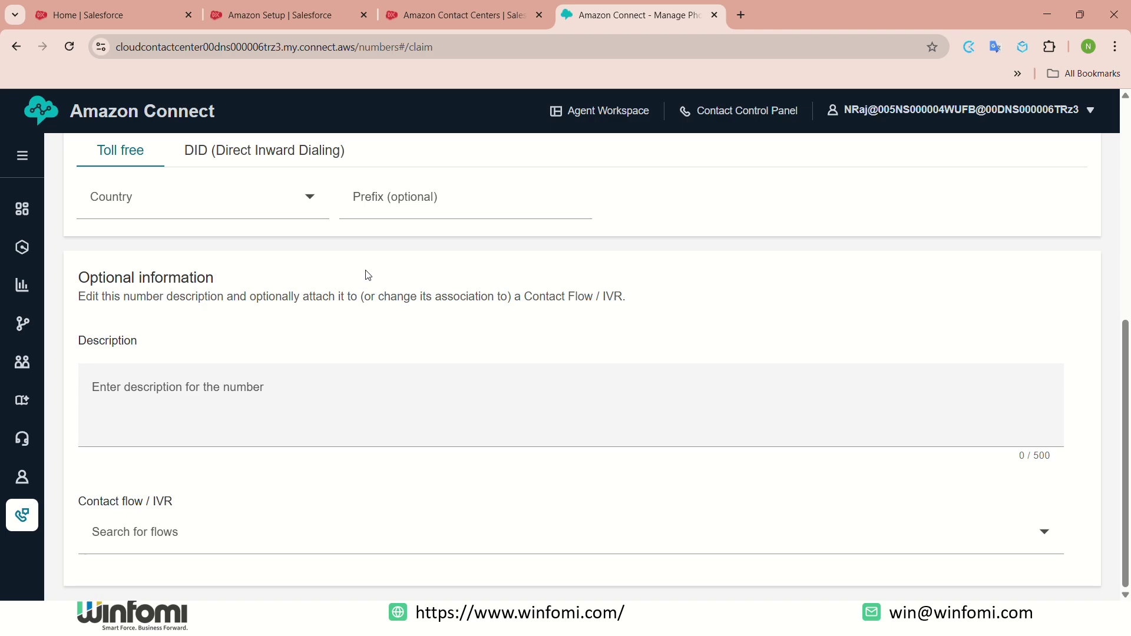
pyautogui.click(999, 197)
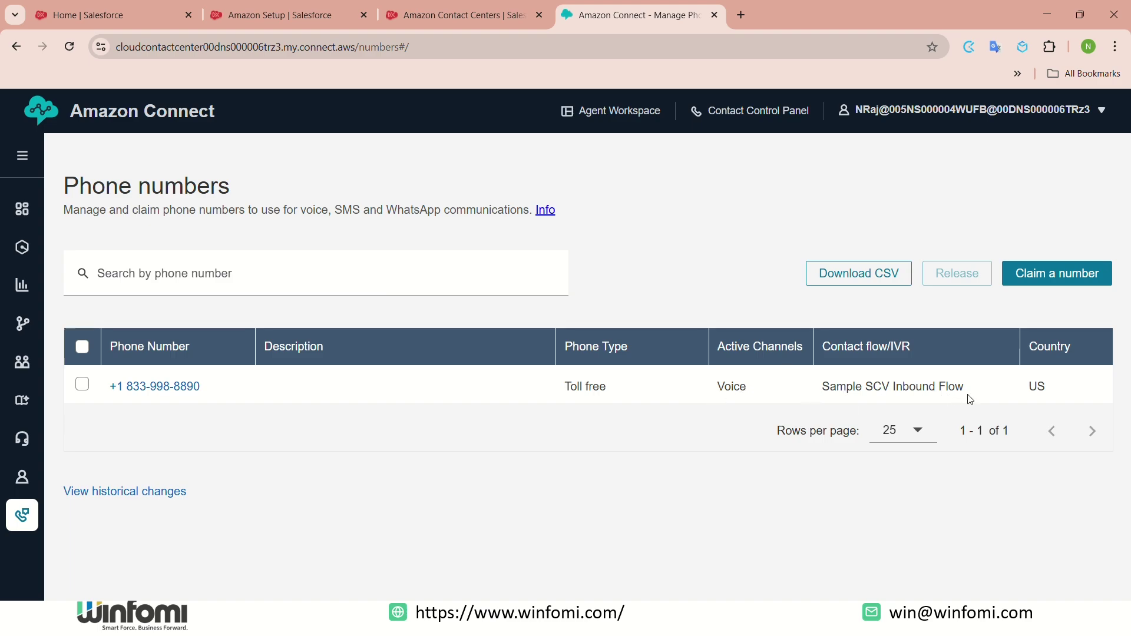
# In Salesforce, add a contact center channel named Customer Support with the claimed phone number, leaving call routing at None, and save it.
pyautogui.click(456, 372)
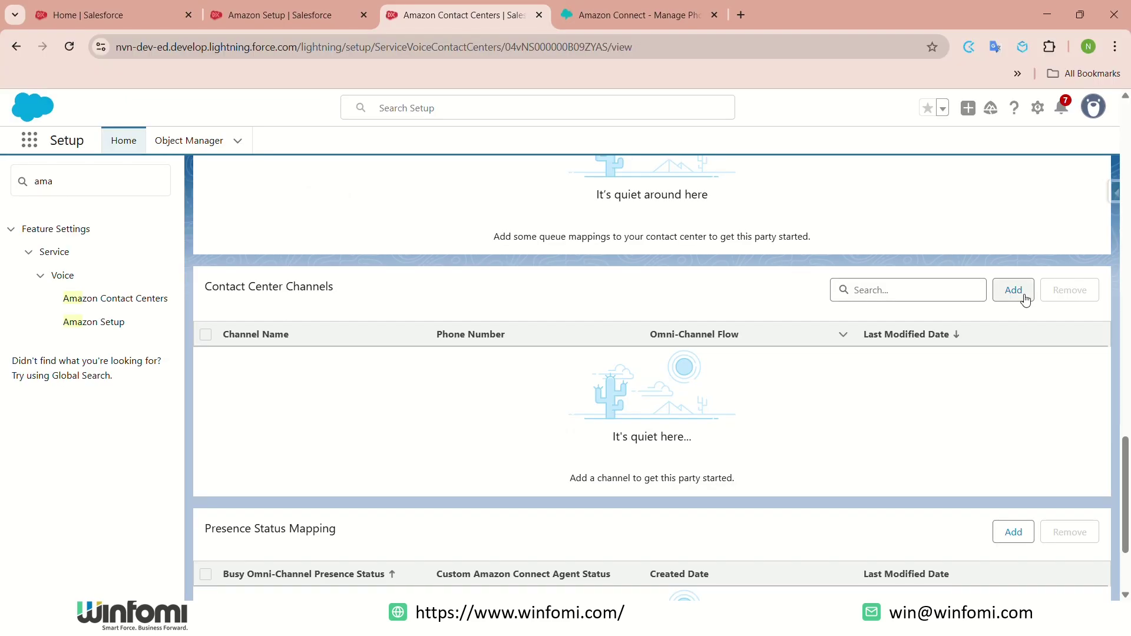
pyautogui.click(1013, 290)
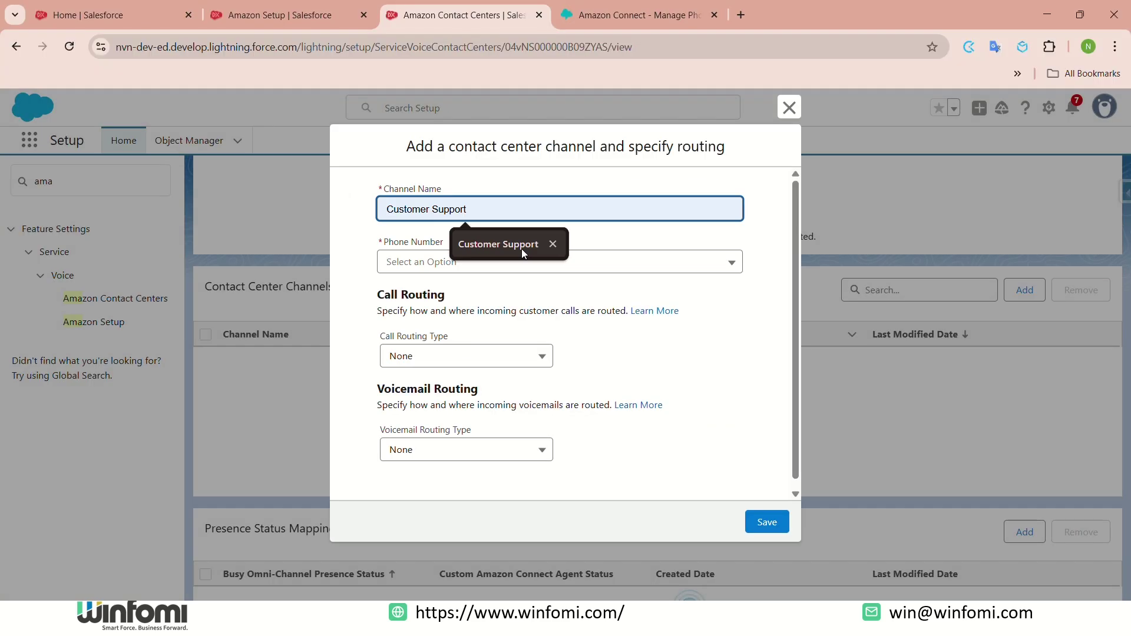
pyautogui.click(520, 262)
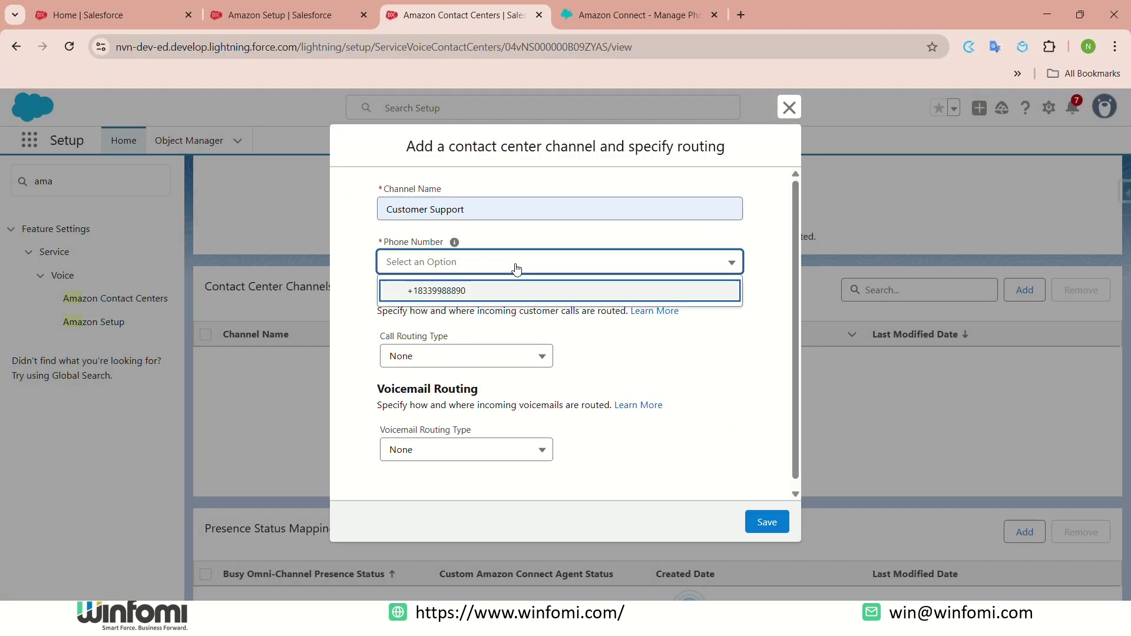
pyautogui.click(433, 291)
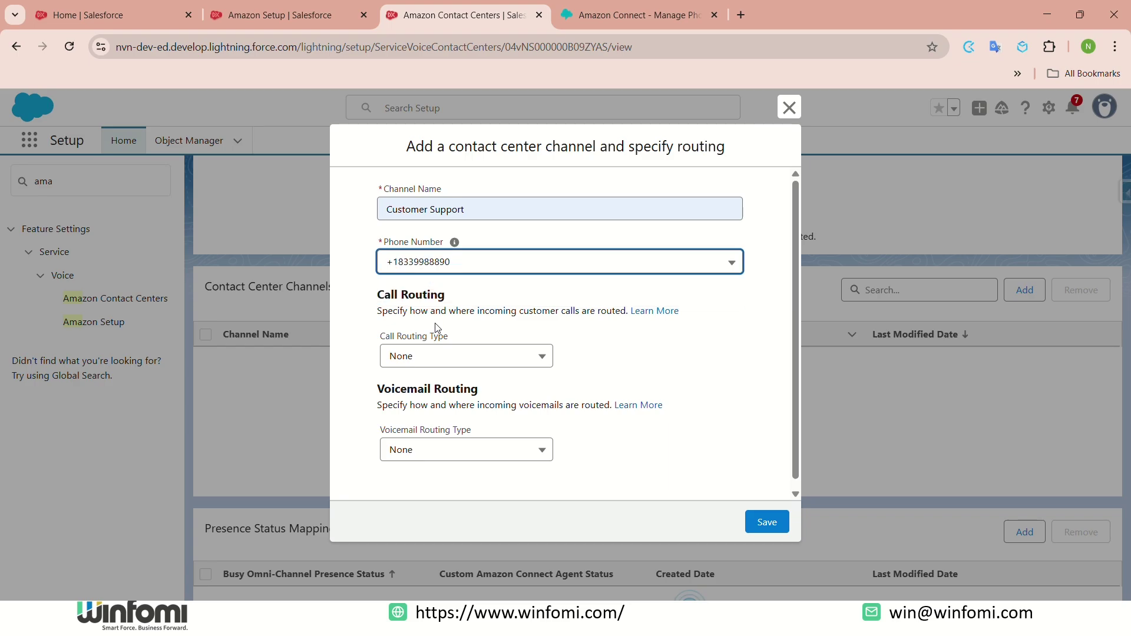
pyautogui.click(443, 360)
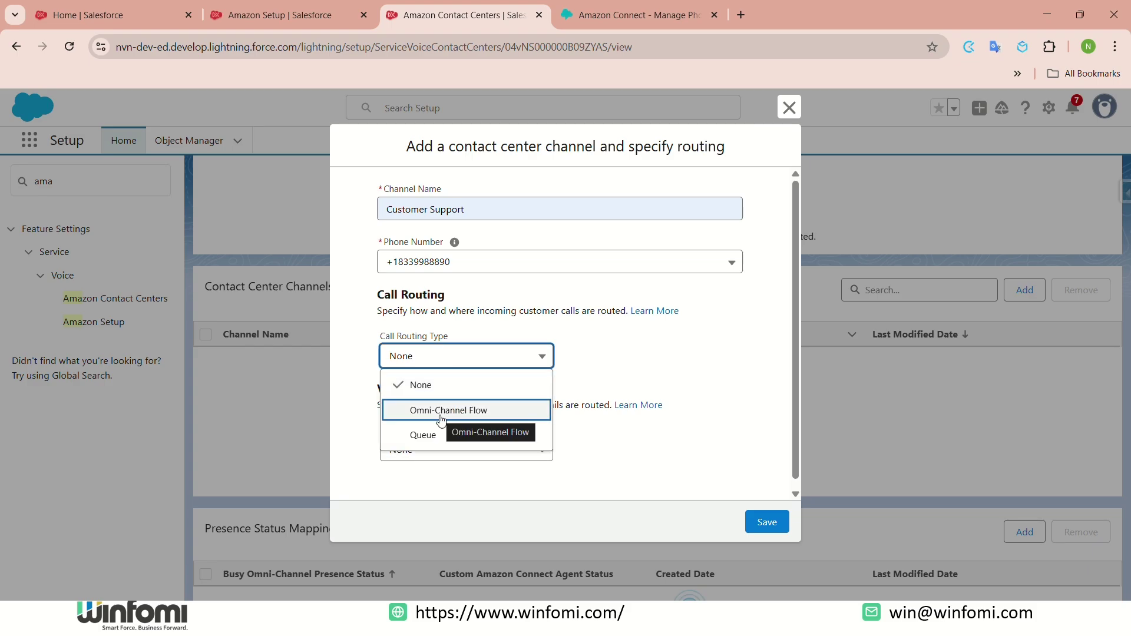
pyautogui.press('Escape')
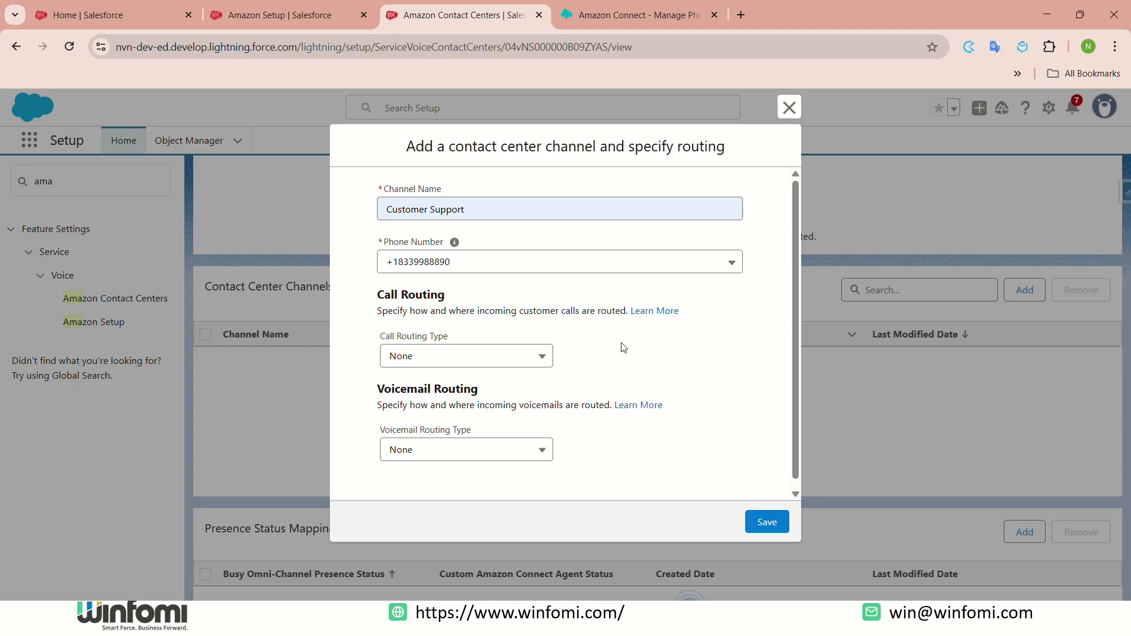
pyautogui.click(774, 526)
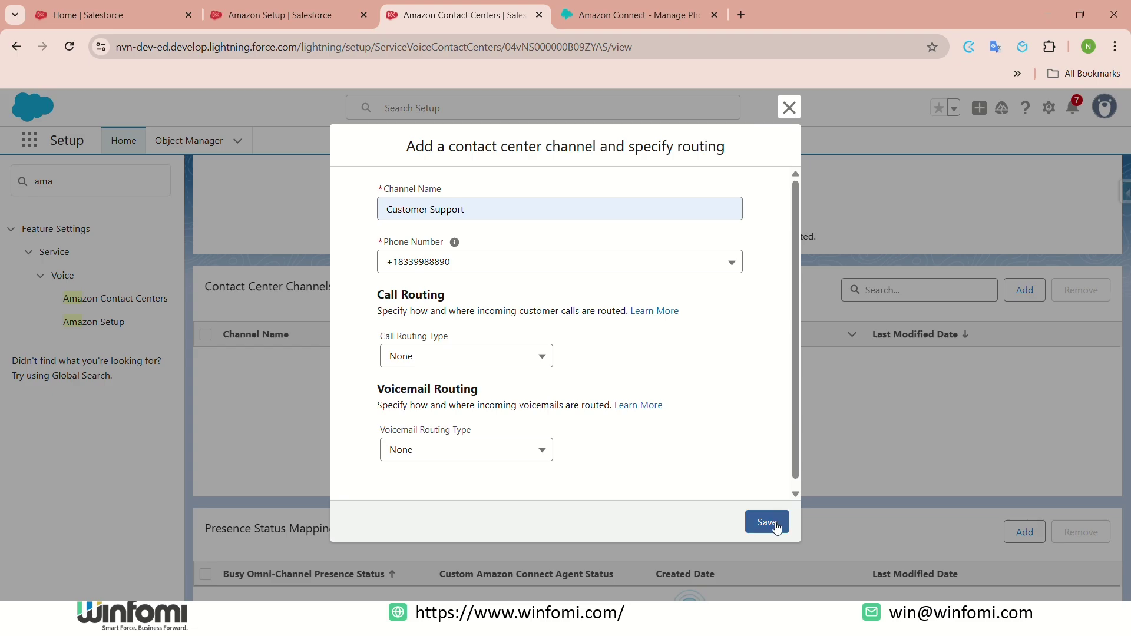
# Review the contact center's details, identity provider settings, users, queue mapping and channels.
pyautogui.scroll(3, 599, 384)
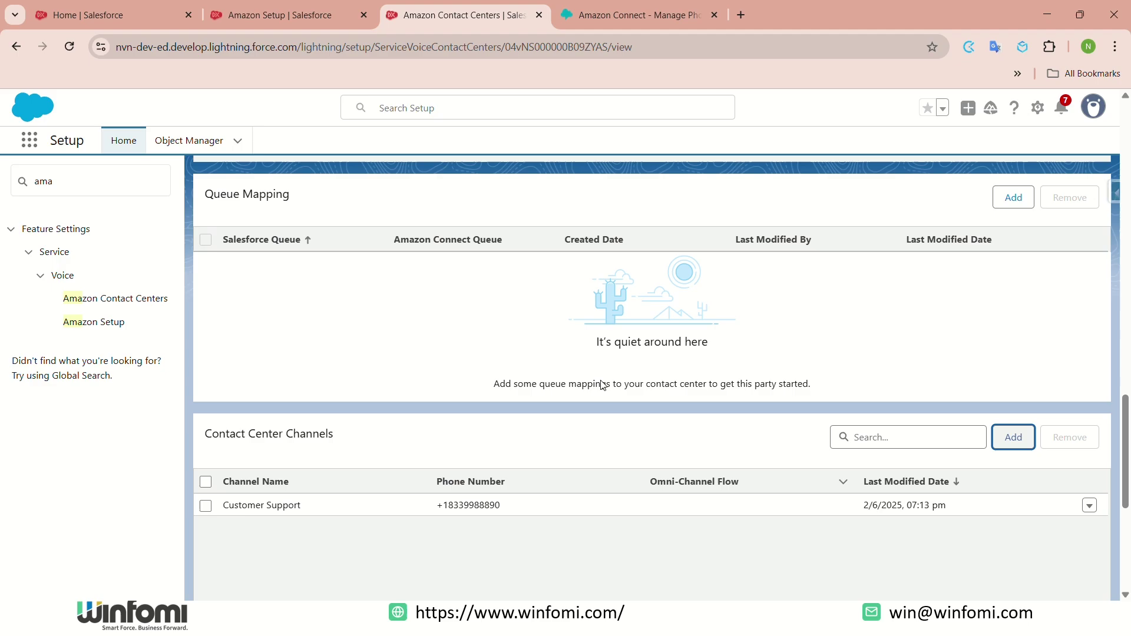
pyautogui.scroll(-1, 413, 377)
pyautogui.scroll(10, 603, 447)
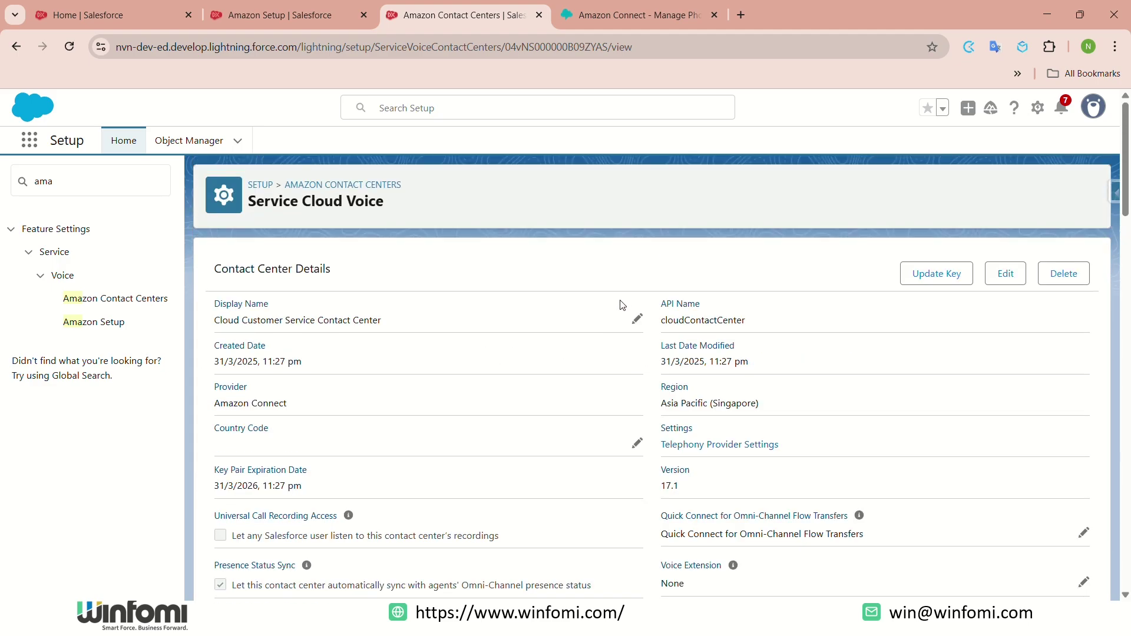
pyautogui.scroll(-10, 623, 305)
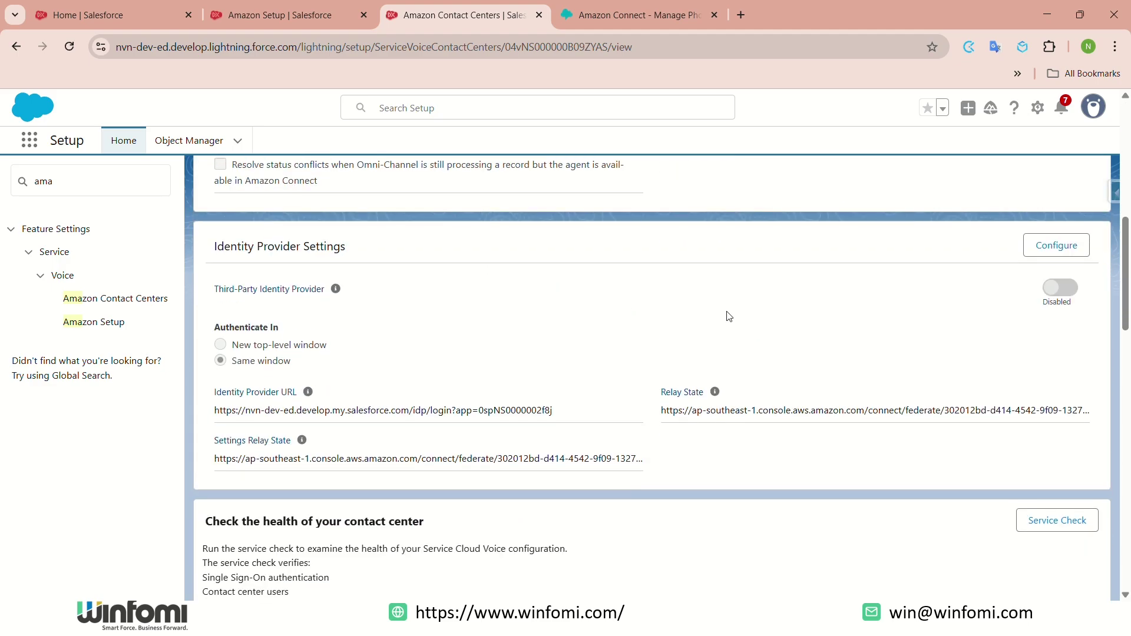
pyautogui.scroll(-4, 624, 335)
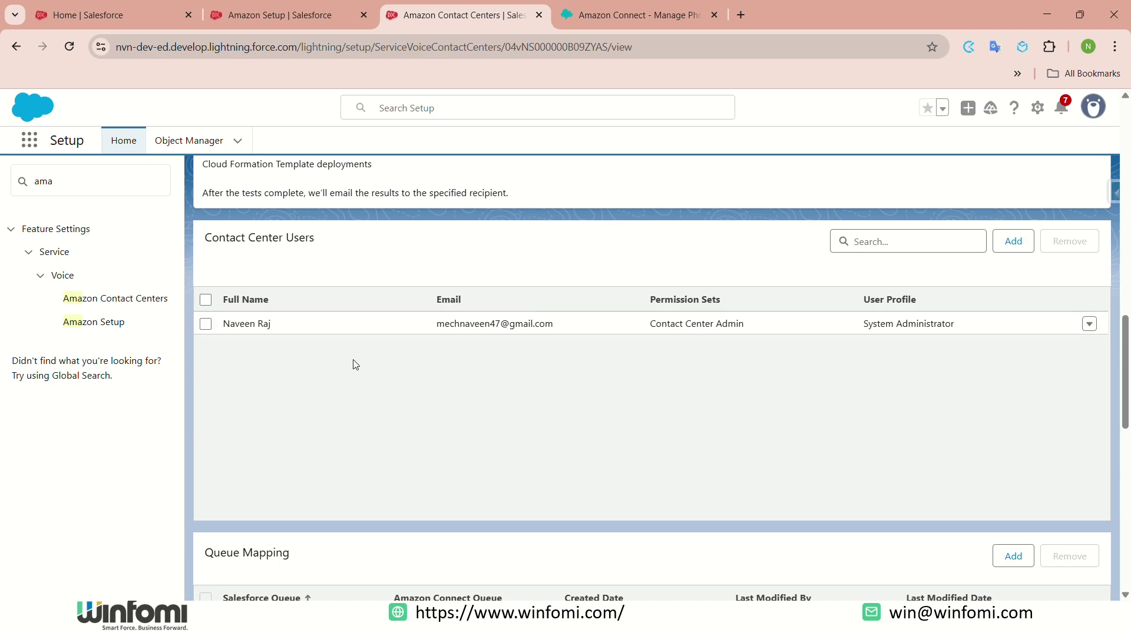
pyautogui.scroll(2, 467, 368)
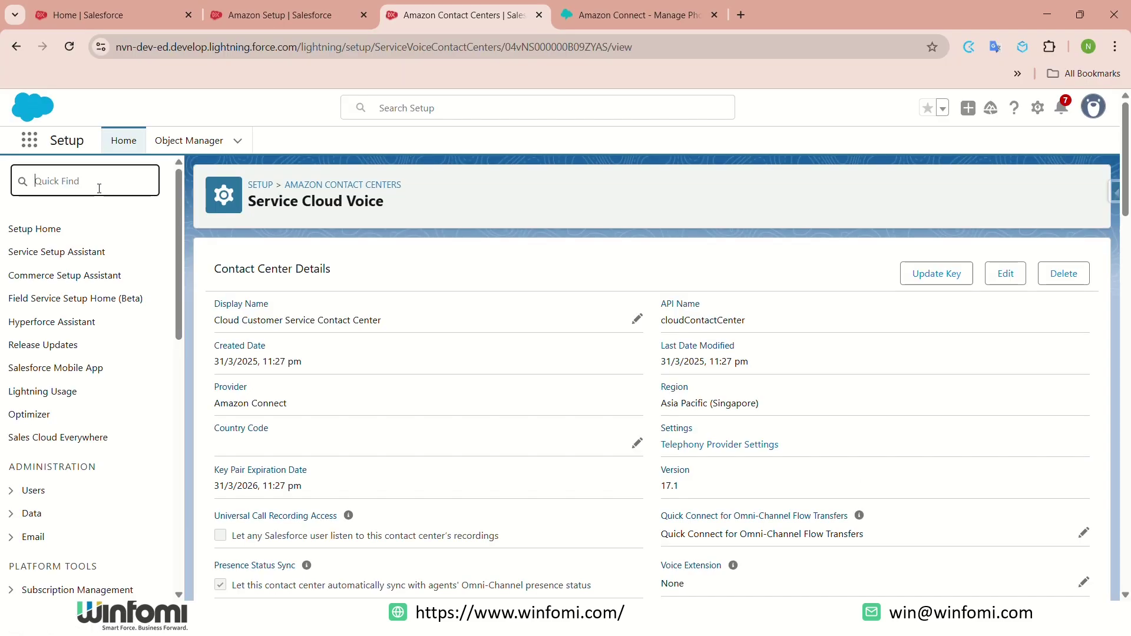
# Search Setup for "app", open App Manager, and edit the Sales Console app's desktop utility items.
pyautogui.write('app')
pyautogui.click(68, 335)
pyautogui.scroll(-9, 422, 448)
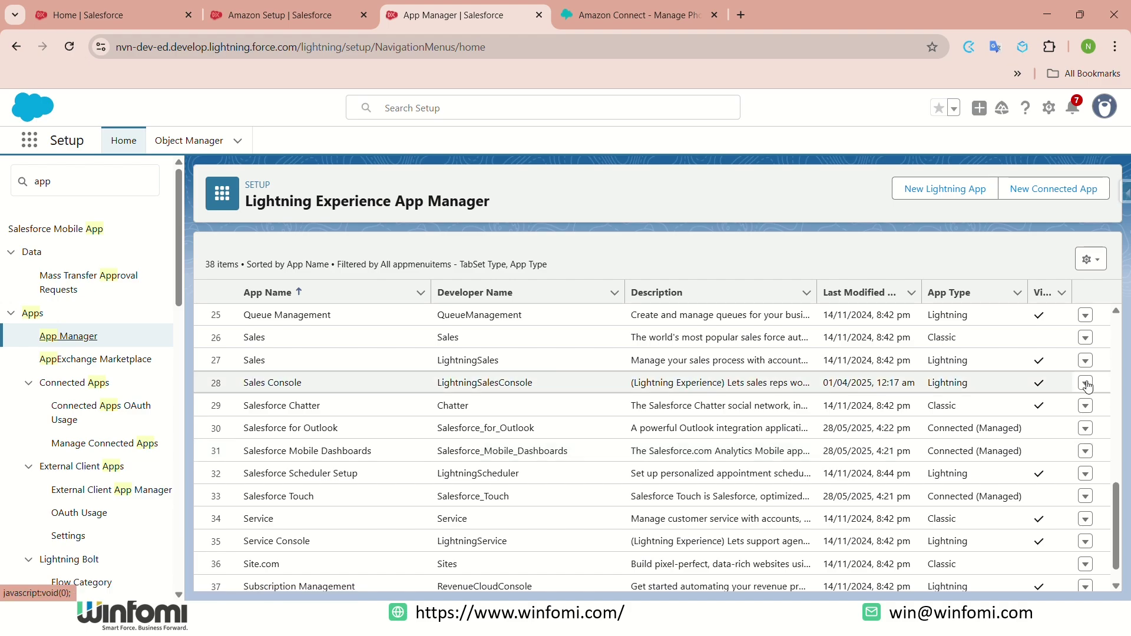
pyautogui.click(1087, 385)
pyautogui.click(1069, 406)
pyautogui.click(44, 236)
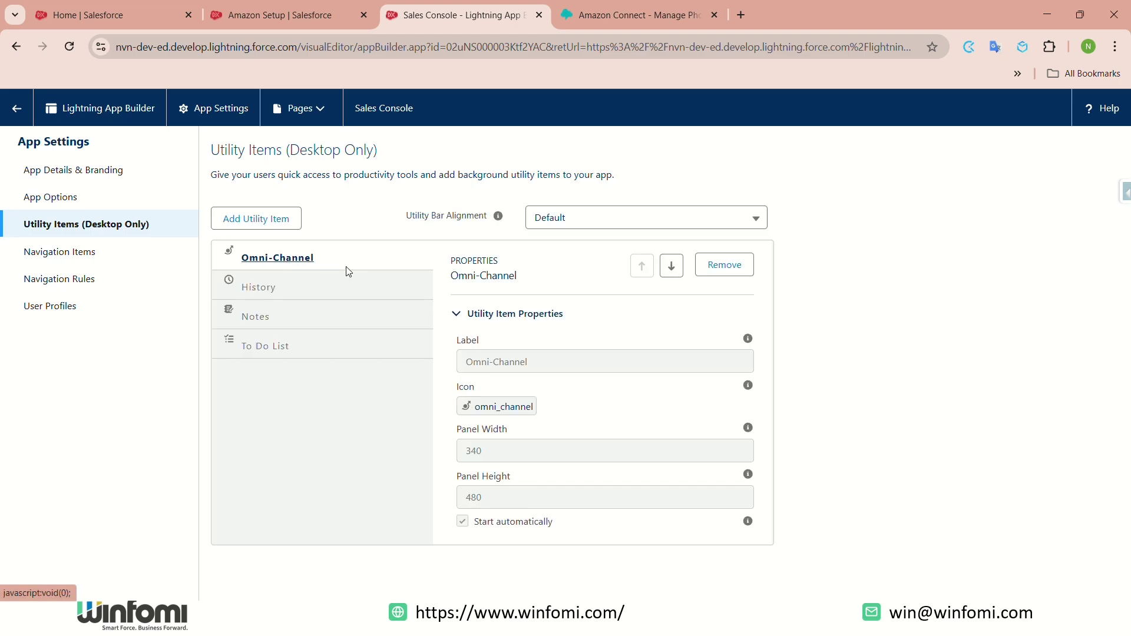
# Search the utility items for "omni", add Omni-Channel to the Sales Console utility bar and save.
pyautogui.click(269, 222)
pyautogui.write('omni')
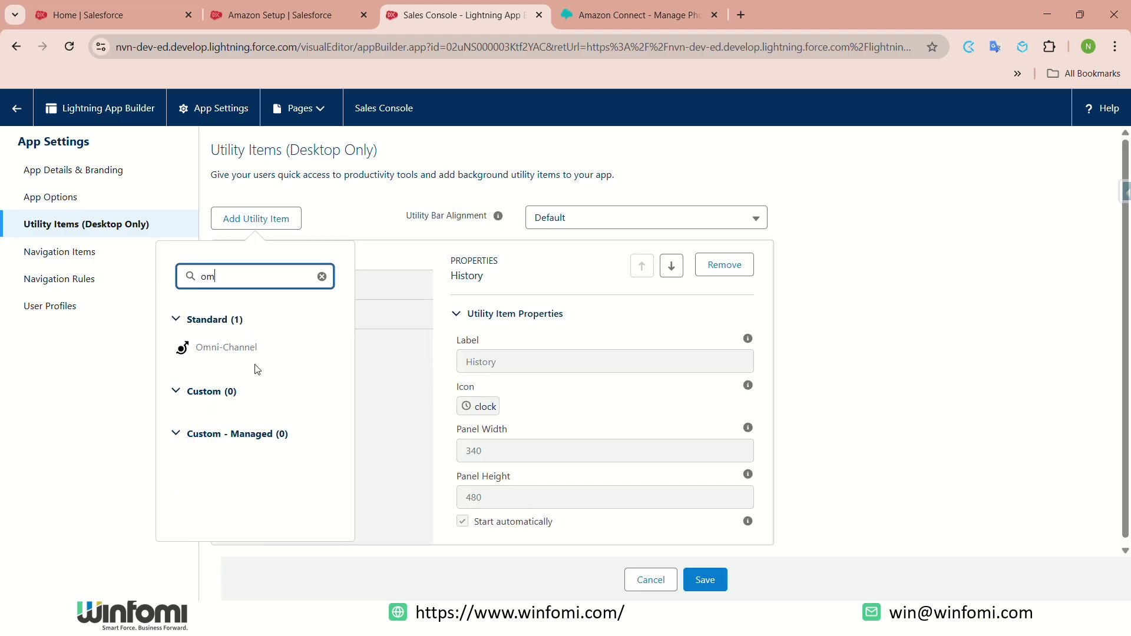
pyautogui.click(255, 366)
pyautogui.click(713, 582)
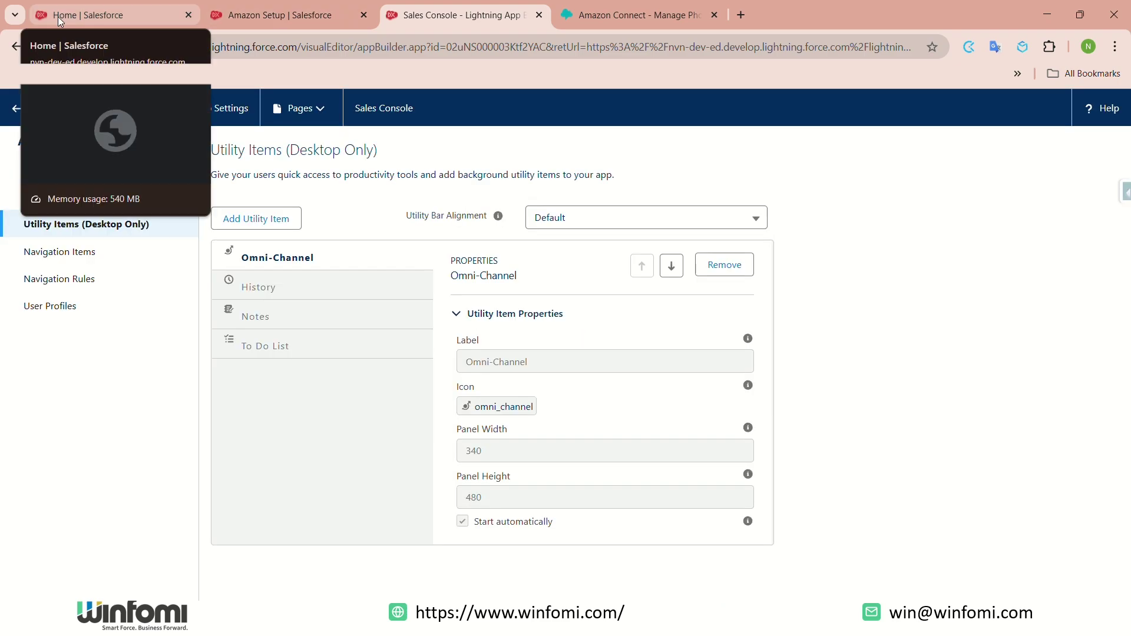
# Switch to the Sales Console home page and set the Omni-Channel status to Available.
pyautogui.click(58, 17)
pyautogui.click(43, 588)
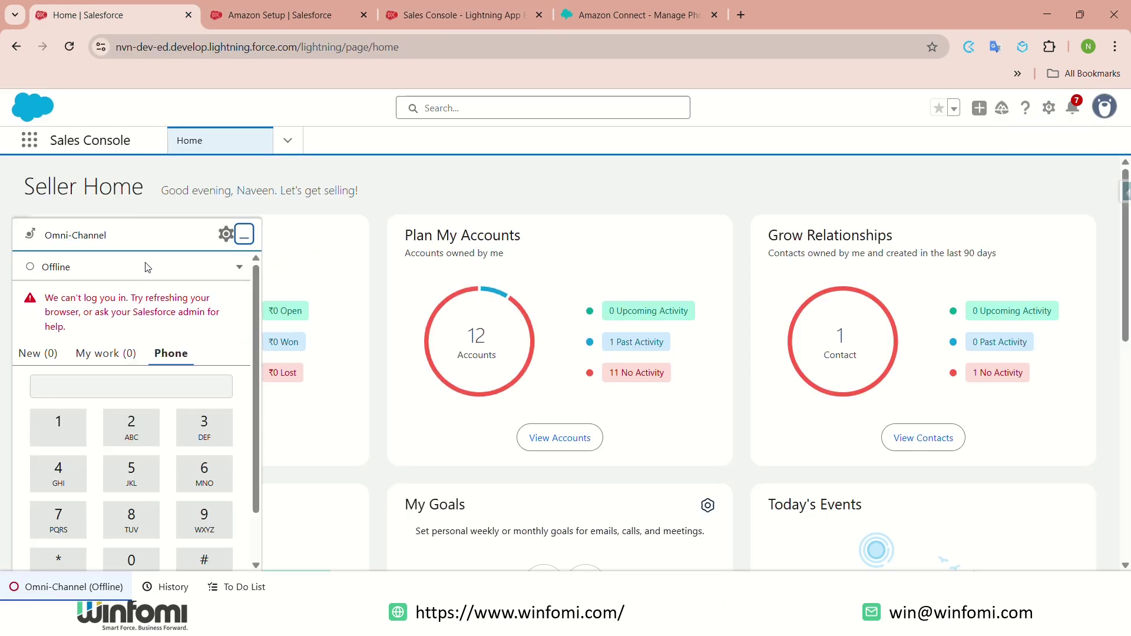
pyautogui.click(230, 269)
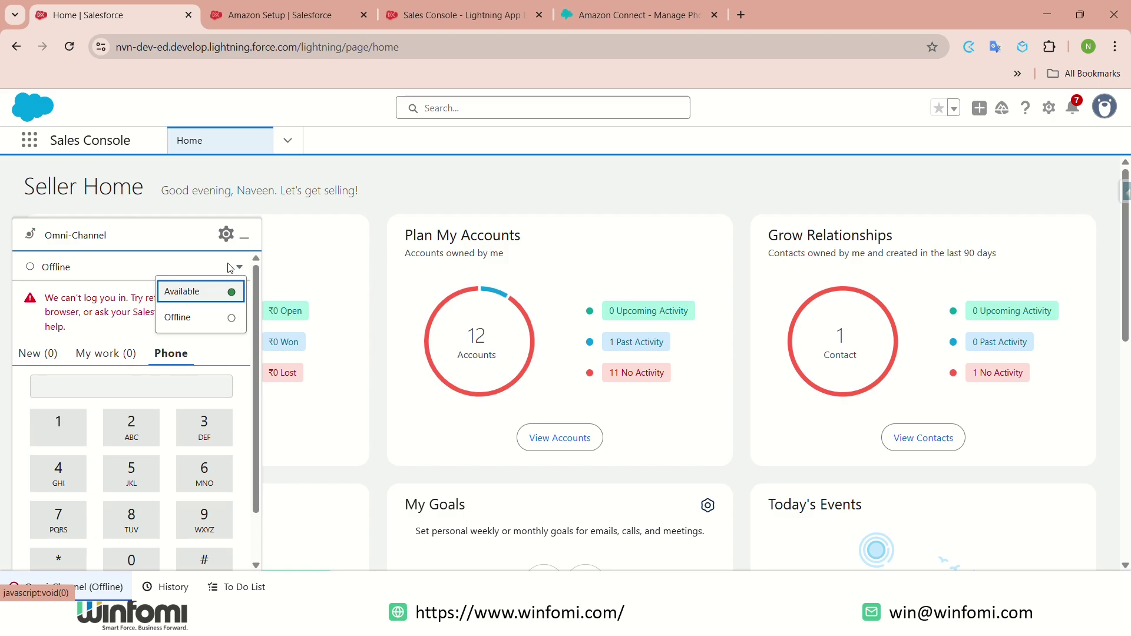
pyautogui.click(184, 291)
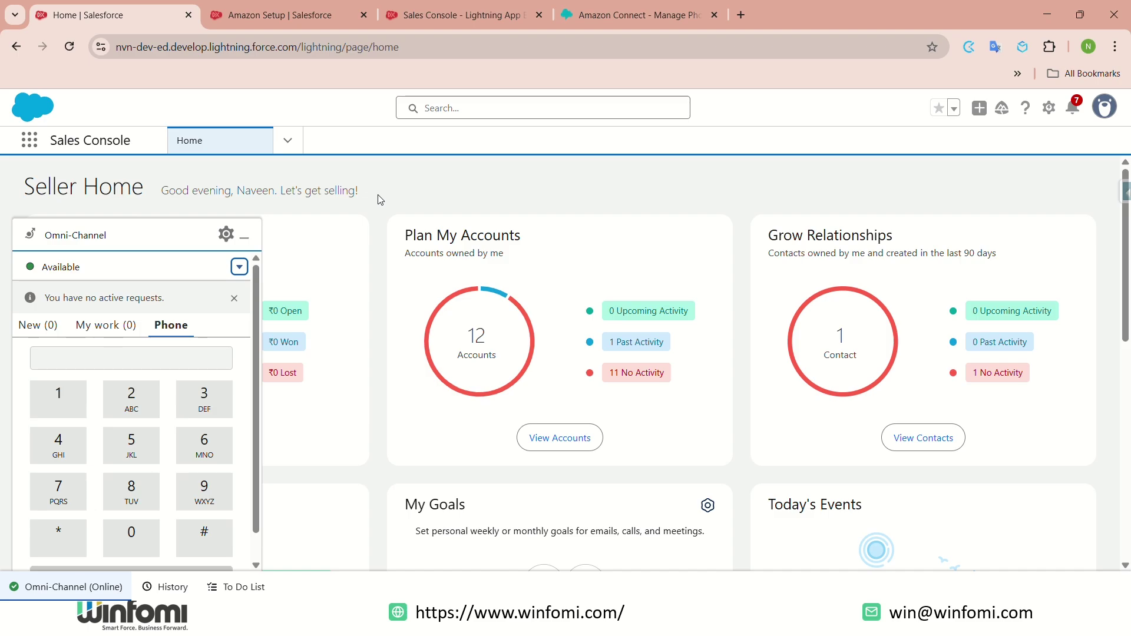
# Open the SCV Contact record from Contacts and briefly check the Omni-Channel phone pad.
pyautogui.click(287, 140)
pyautogui.click(246, 264)
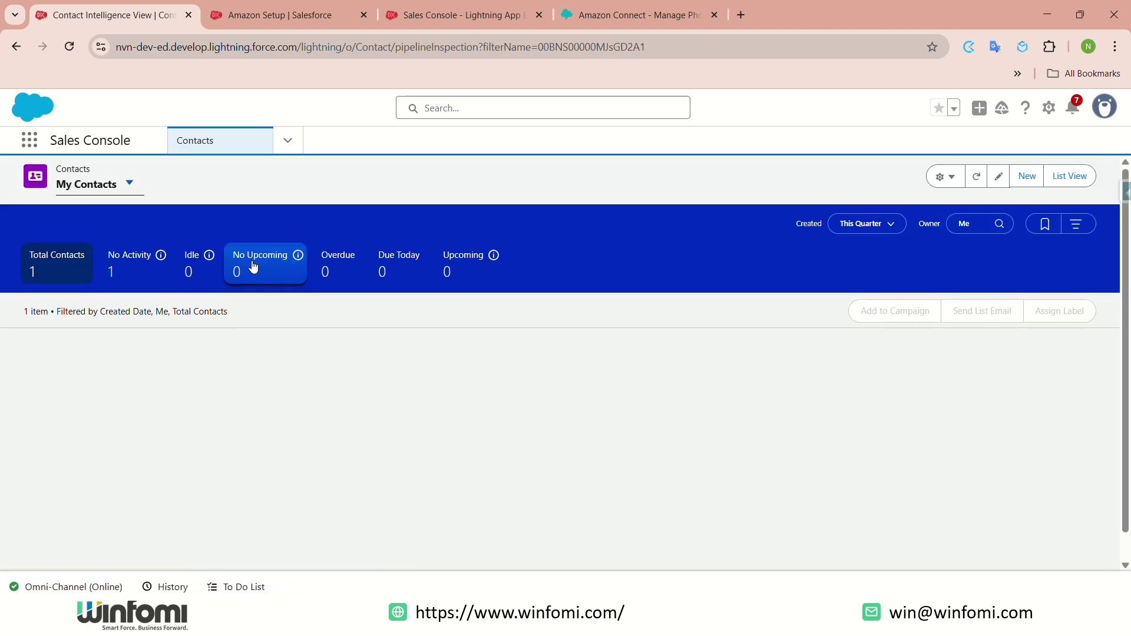
pyautogui.click(88, 374)
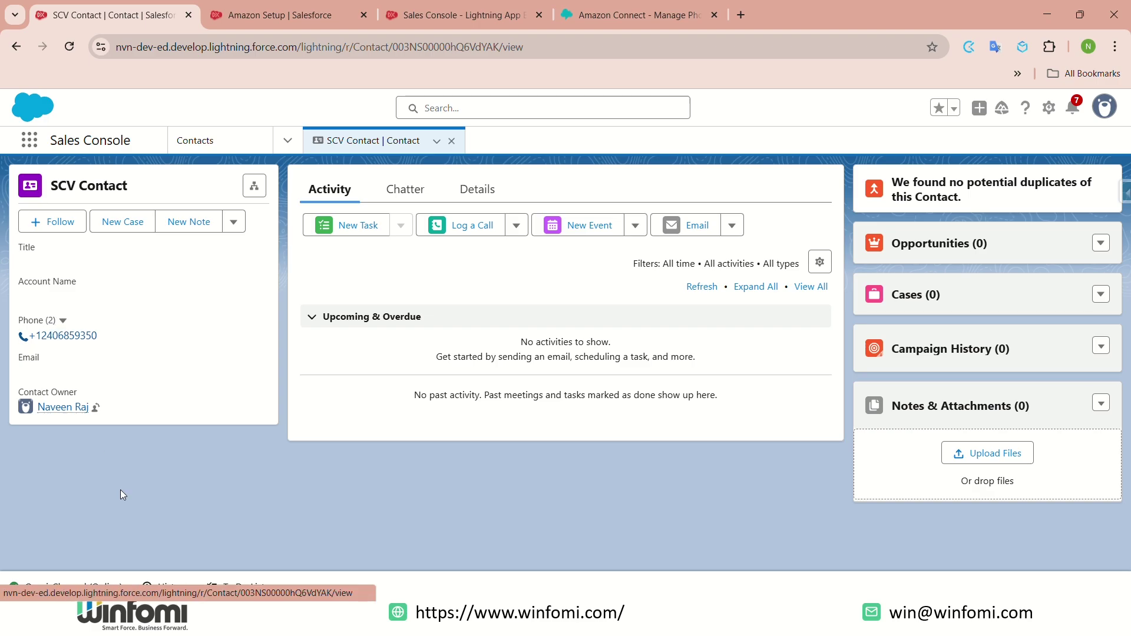
pyautogui.click(69, 586)
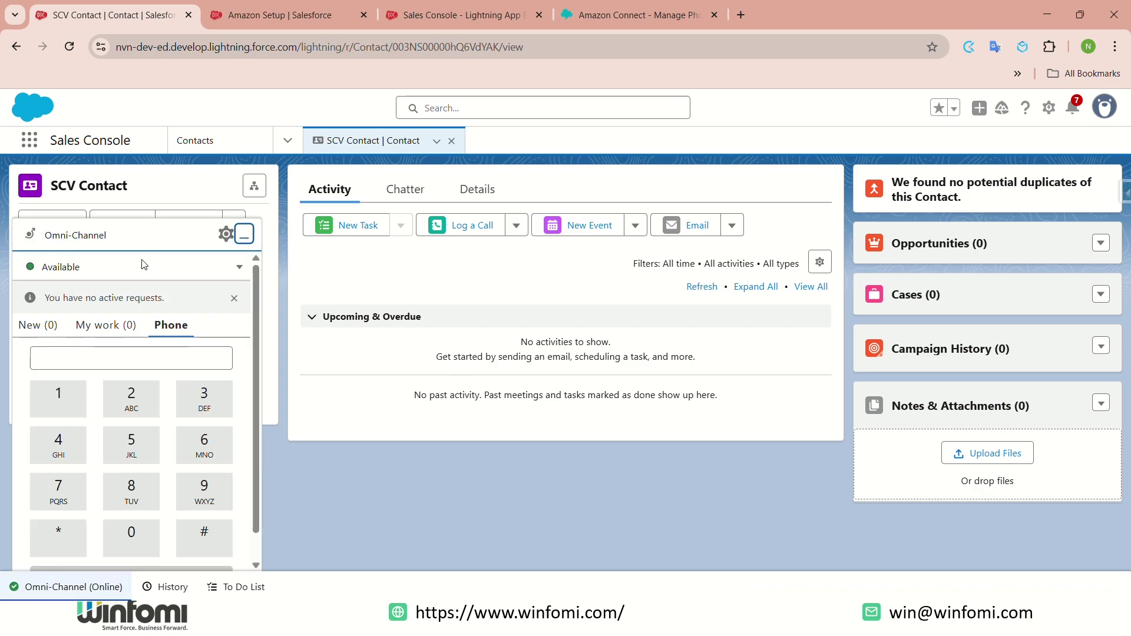
pyautogui.click(243, 235)
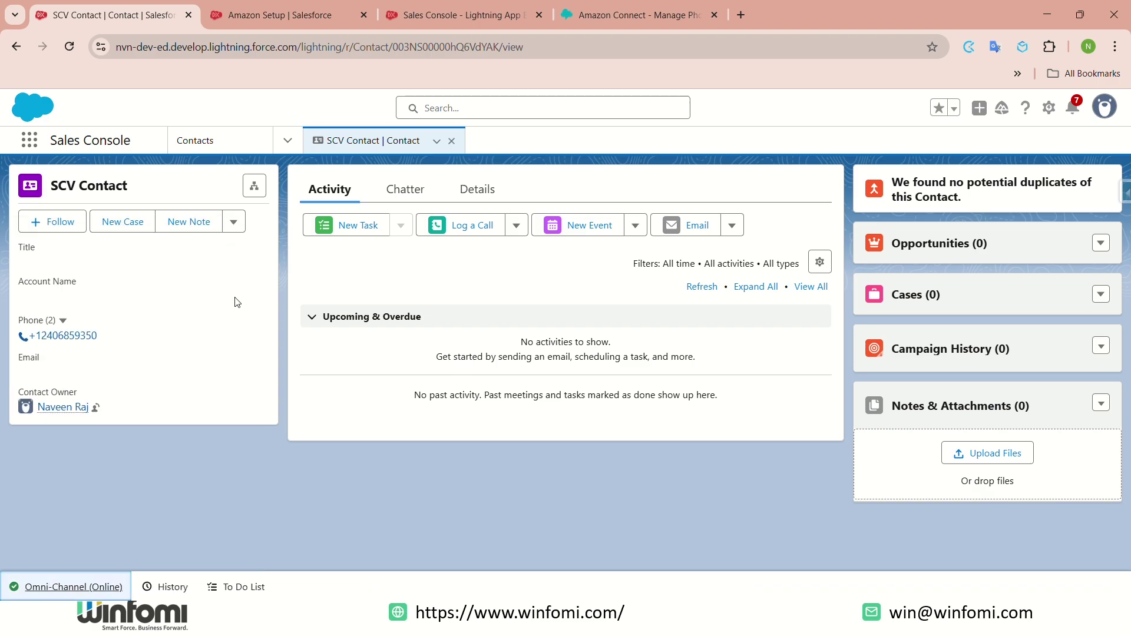
pyautogui.click(86, 337)
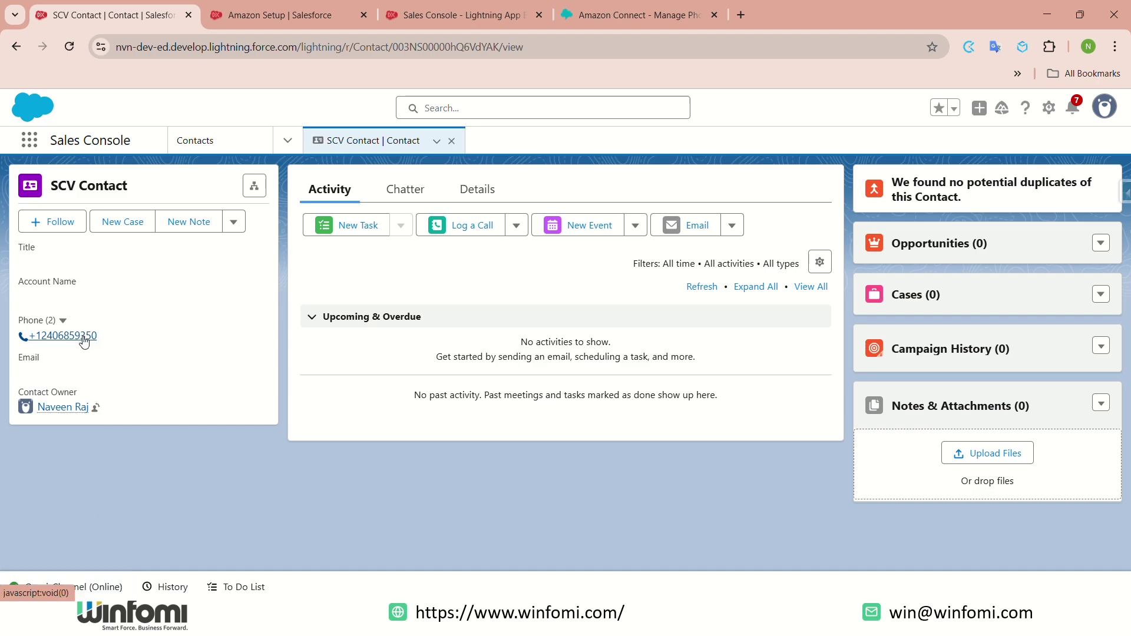
pyautogui.click(70, 587)
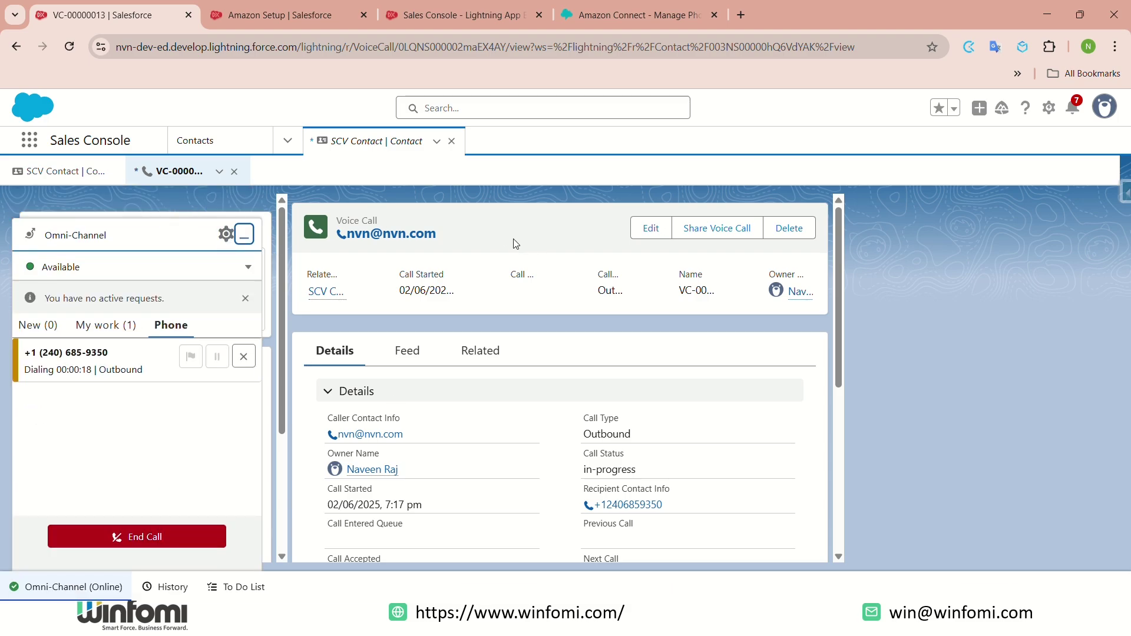
pyautogui.click(168, 527)
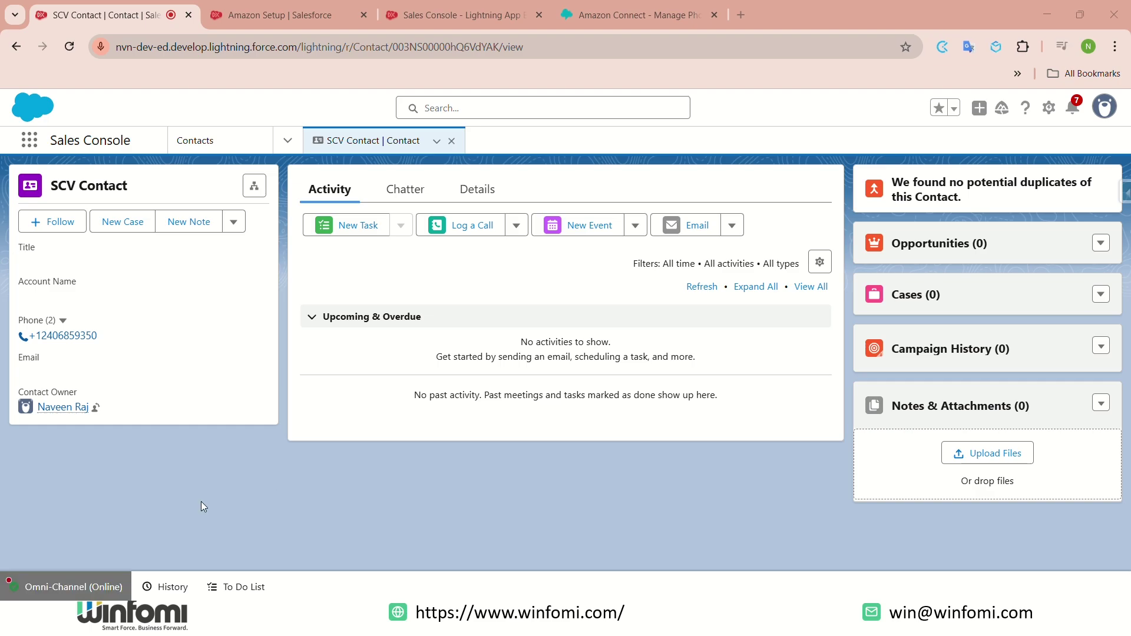
# Open Omni-Channel and accept the incoming call from the new requests.
pyautogui.click(71, 588)
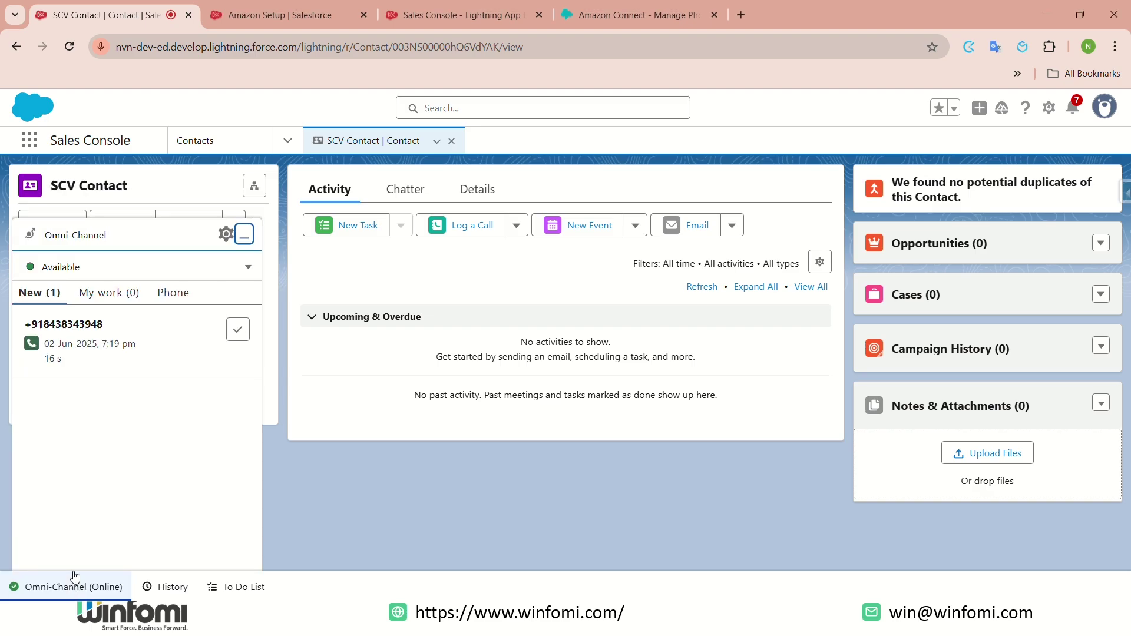
pyautogui.click(238, 329)
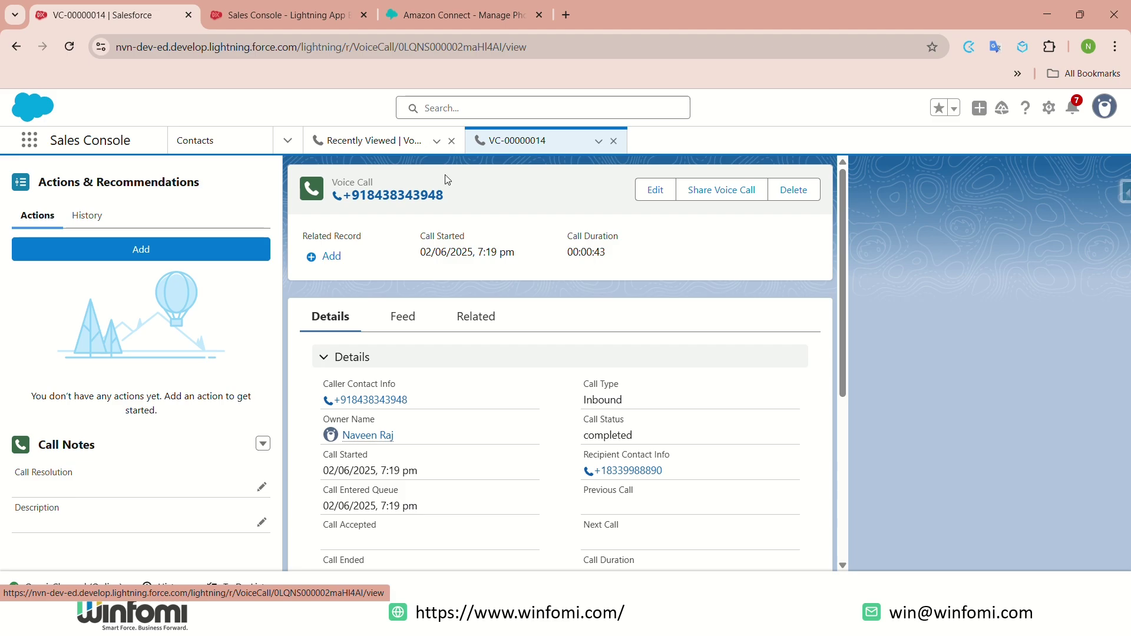